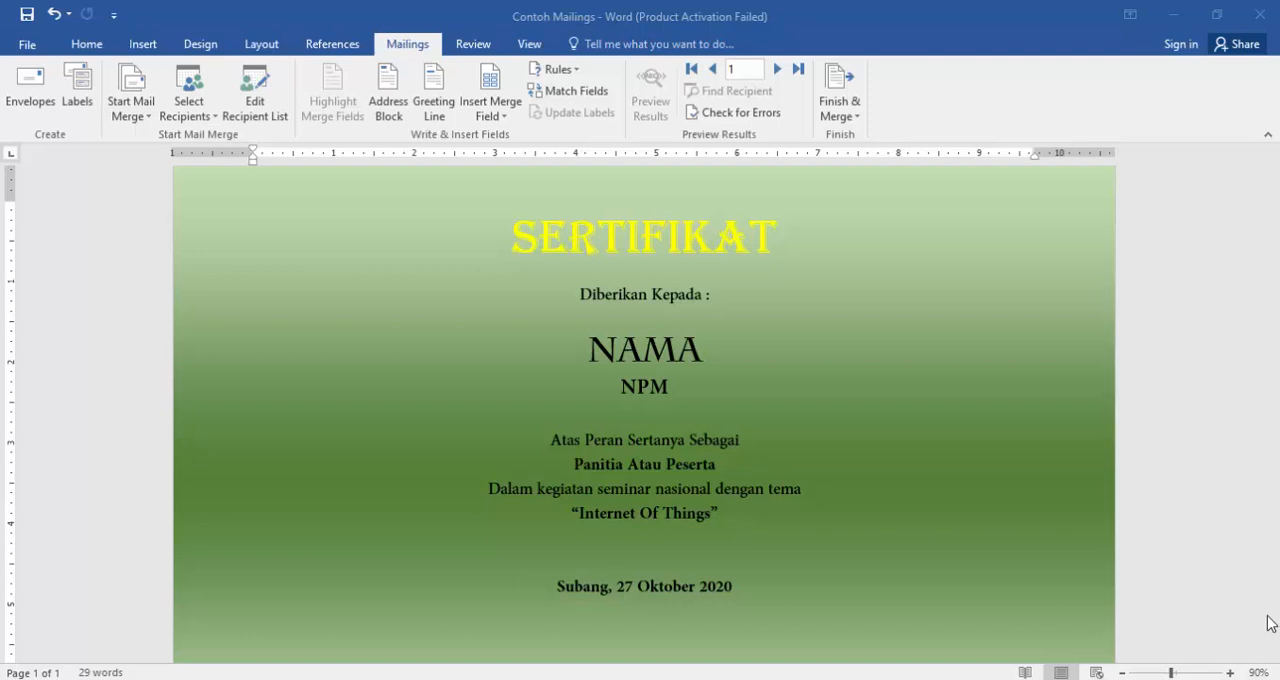
- Examine the certificate's NAMA, NPM and Panitia Atau Peserta placeholders
{"action": "left_click", "coordinate": [600, 350]}
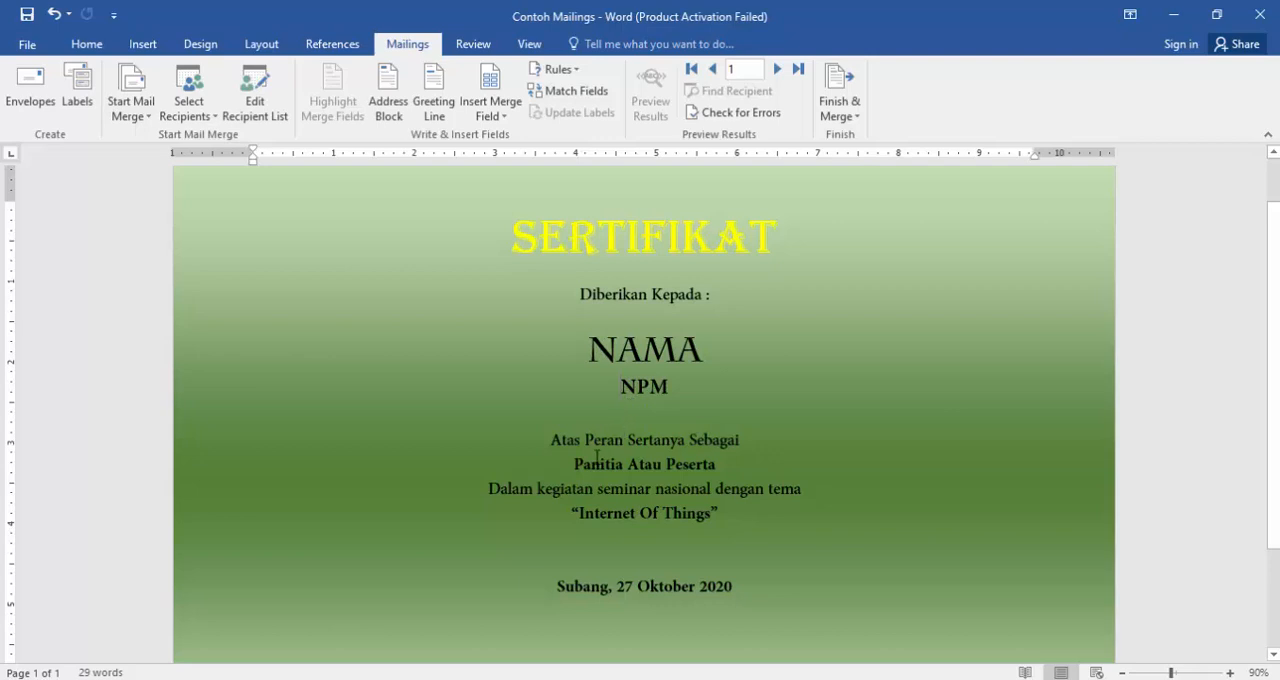
{"action": "left_click_drag", "start_coordinate": [573, 466], "coordinate": [726, 481]}
{"action": "left_click", "coordinate": [721, 476]}
{"action": "left_click_drag", "start_coordinate": [588, 349], "coordinate": [690, 350]}
{"action": "left_click_drag", "start_coordinate": [620, 386], "coordinate": [650, 386]}
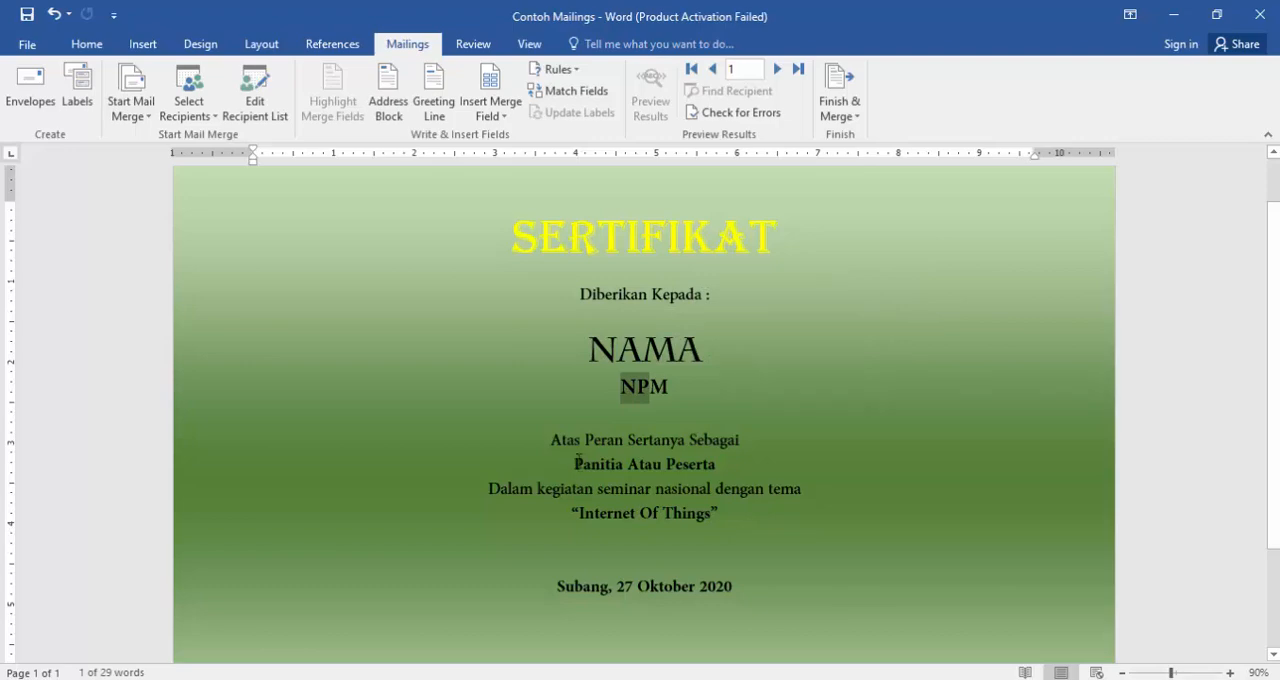
{"action": "left_click_drag", "start_coordinate": [576, 464], "coordinate": [715, 473]}
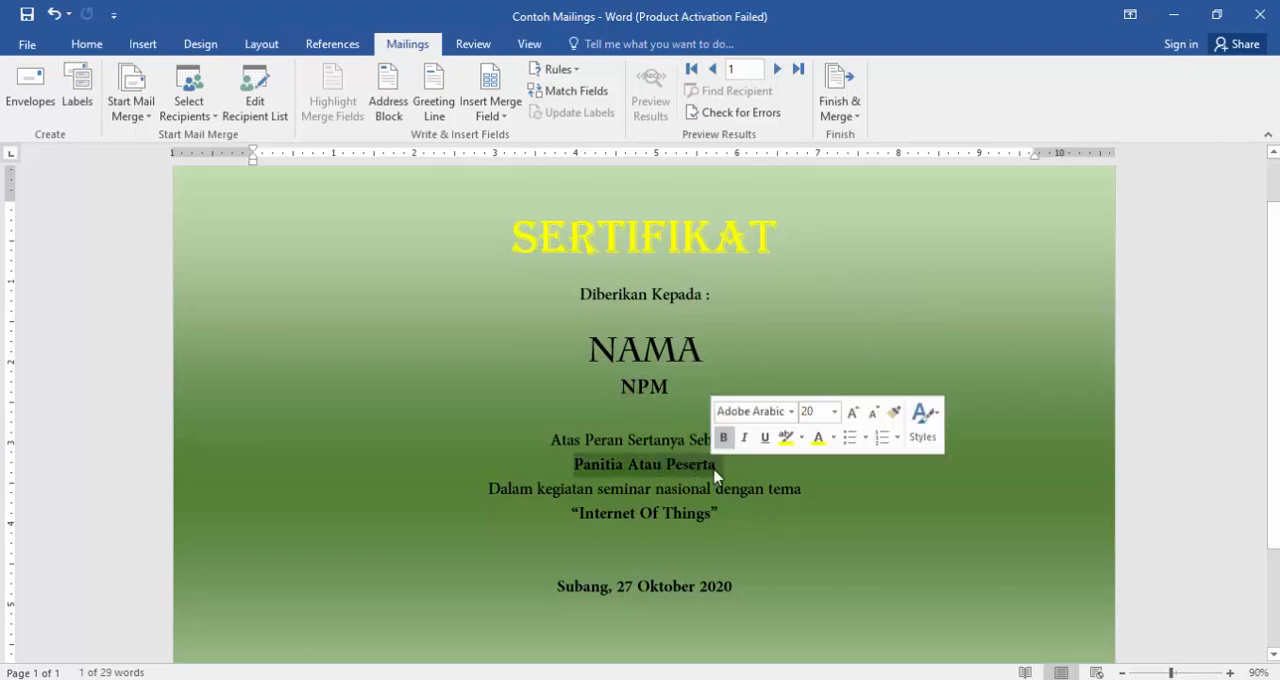
- Switch to the Data Sumber mailings workbook in Excel, review its column headers and change the header in C1 to PERAN
{"action": "left_click", "coordinate": [798, 679]}
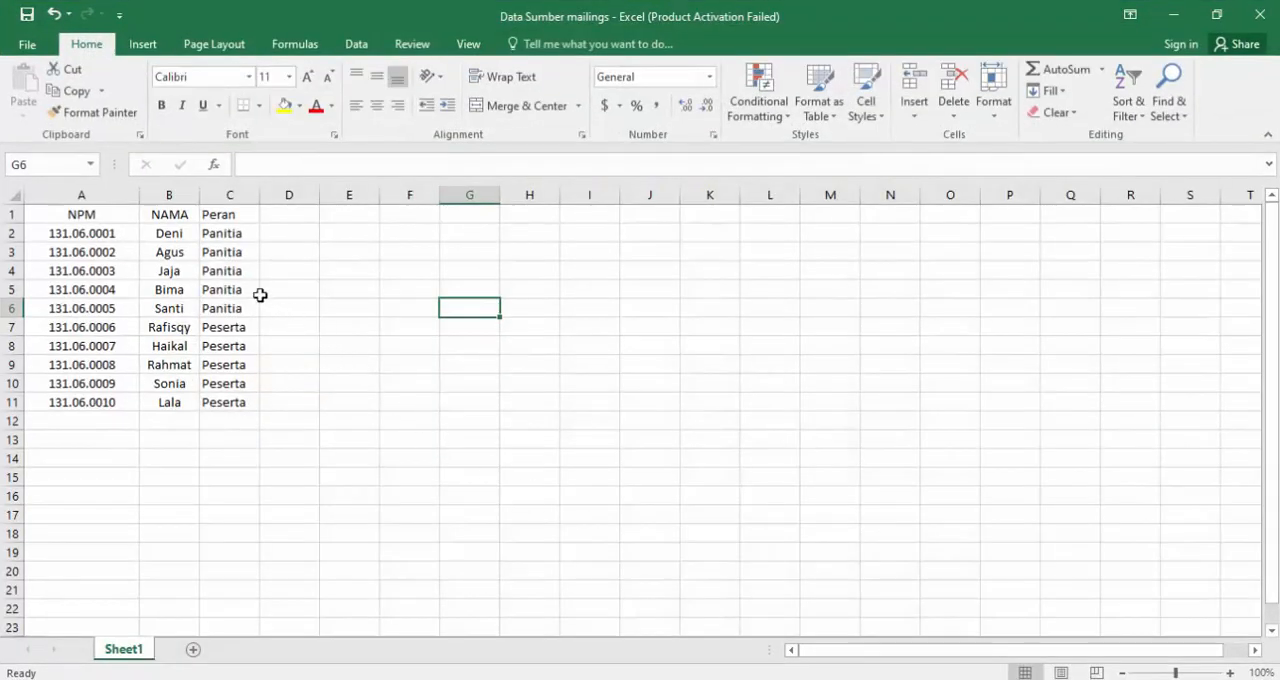
{"action": "left_click", "coordinate": [103, 214]}
{"action": "left_click", "coordinate": [163, 214]}
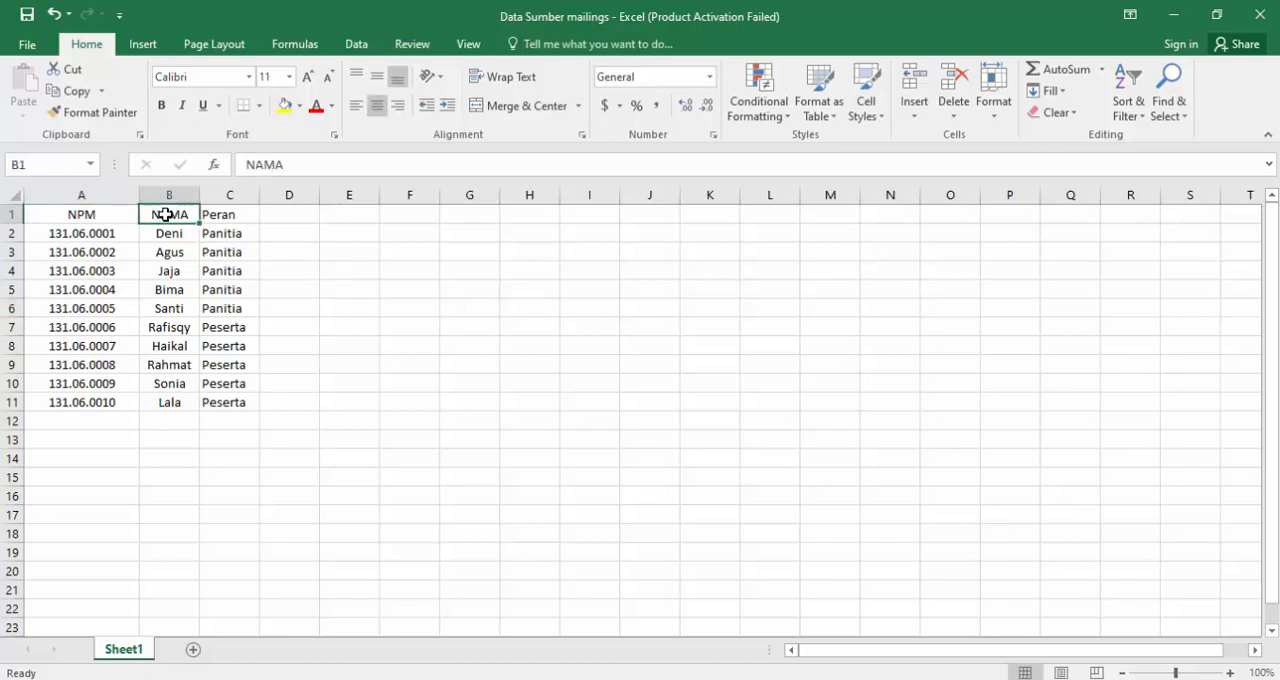
{"action": "left_click", "coordinate": [217, 216]}
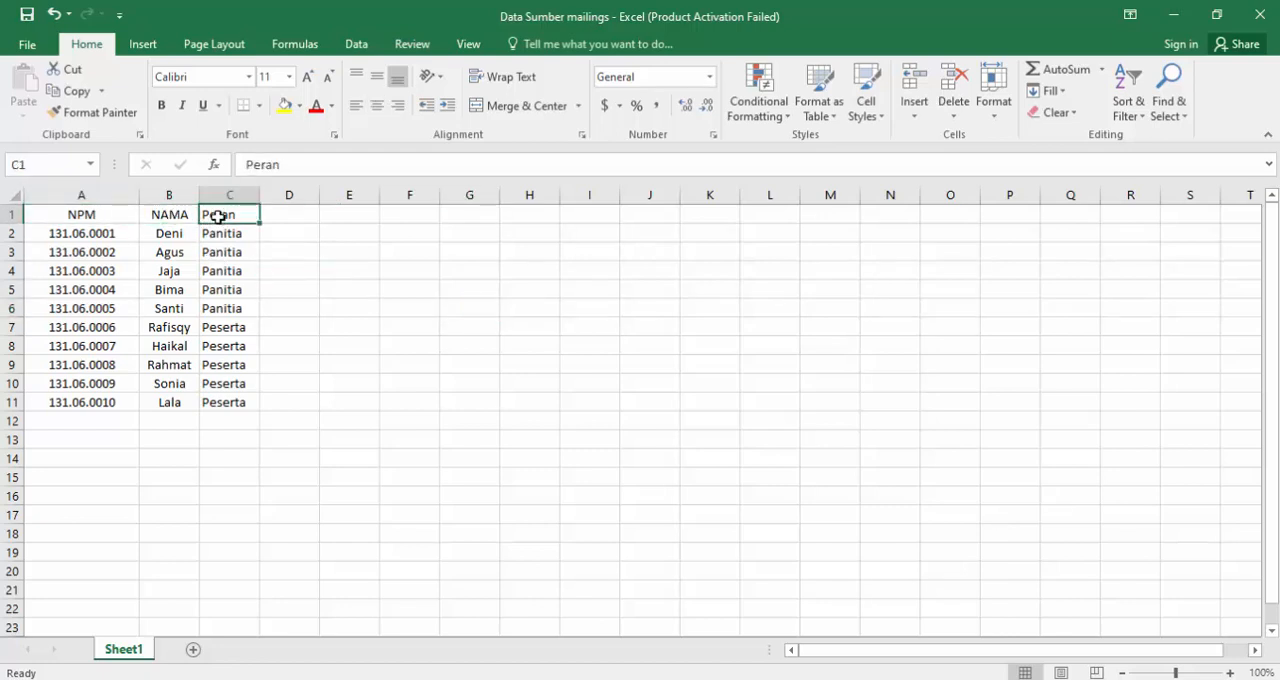
{"action": "type", "text": "PERAN"}
{"action": "left_click", "coordinate": [97, 220]}
{"action": "key", "text": "shift+space"}
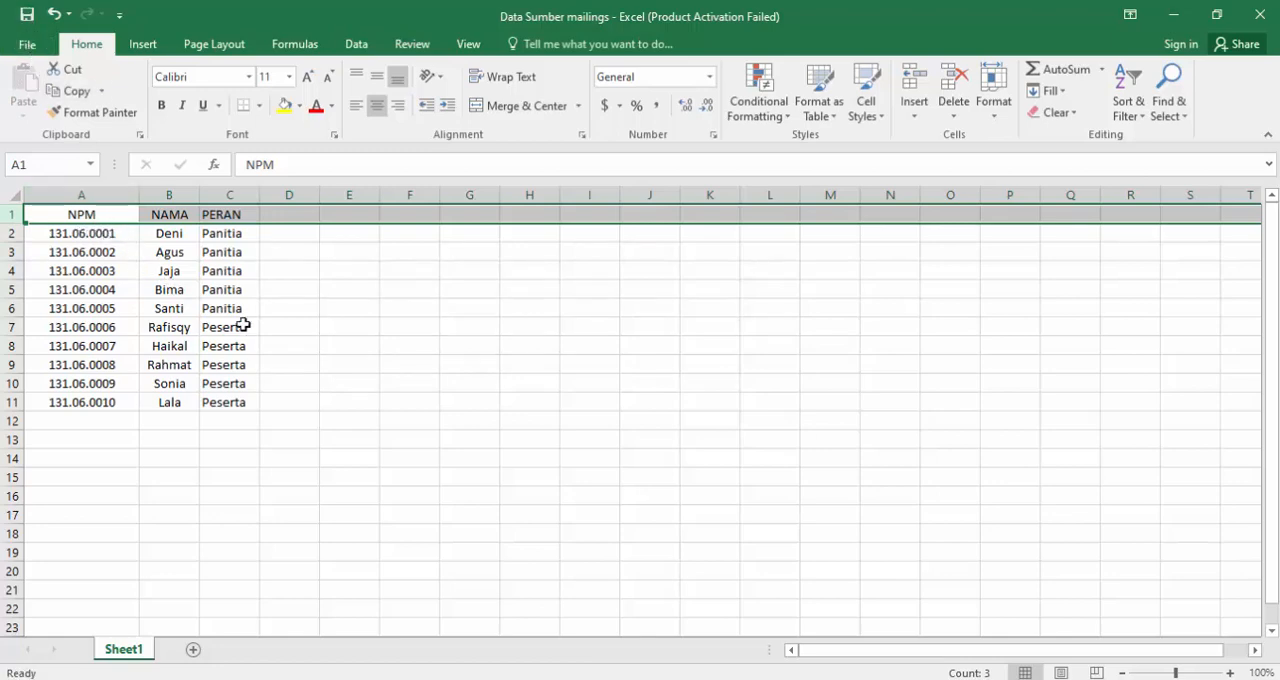
{"action": "left_click", "coordinate": [238, 452]}
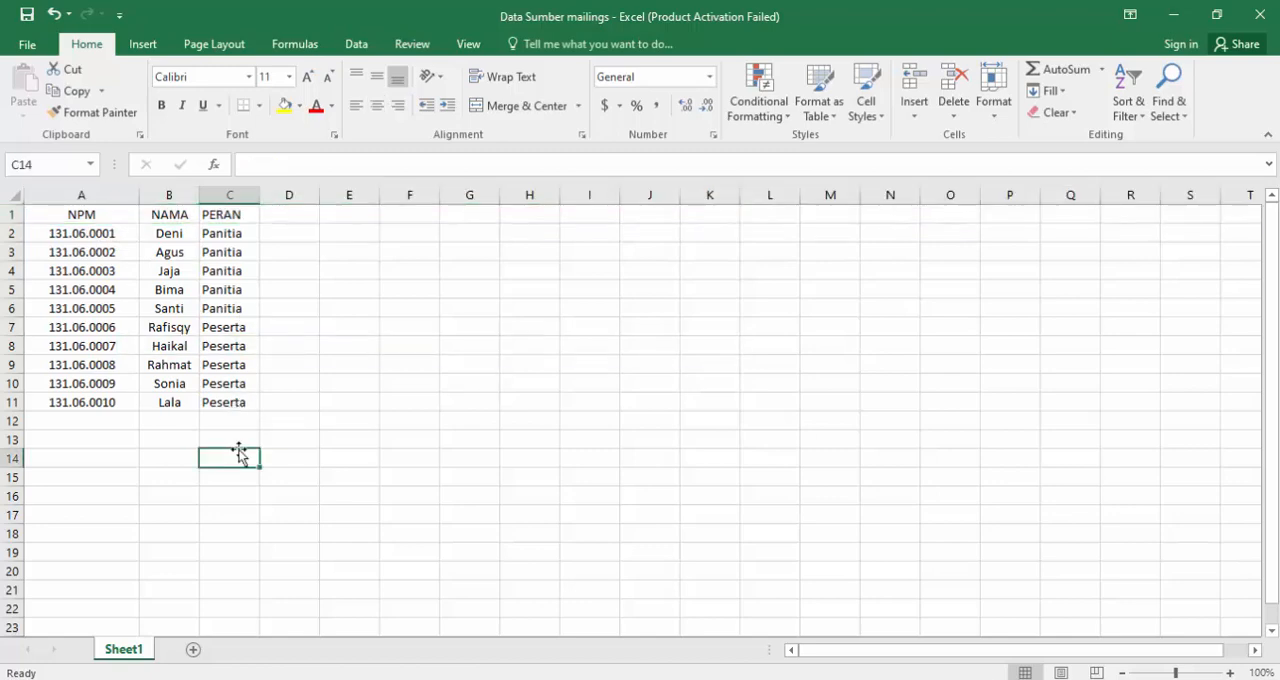
- Save the workbook as Data Sumber mailings in the Documents folder as an Excel Workbook, replacing the existing file
{"action": "left_click", "coordinate": [30, 47]}
{"action": "left_click", "coordinate": [42, 232]}
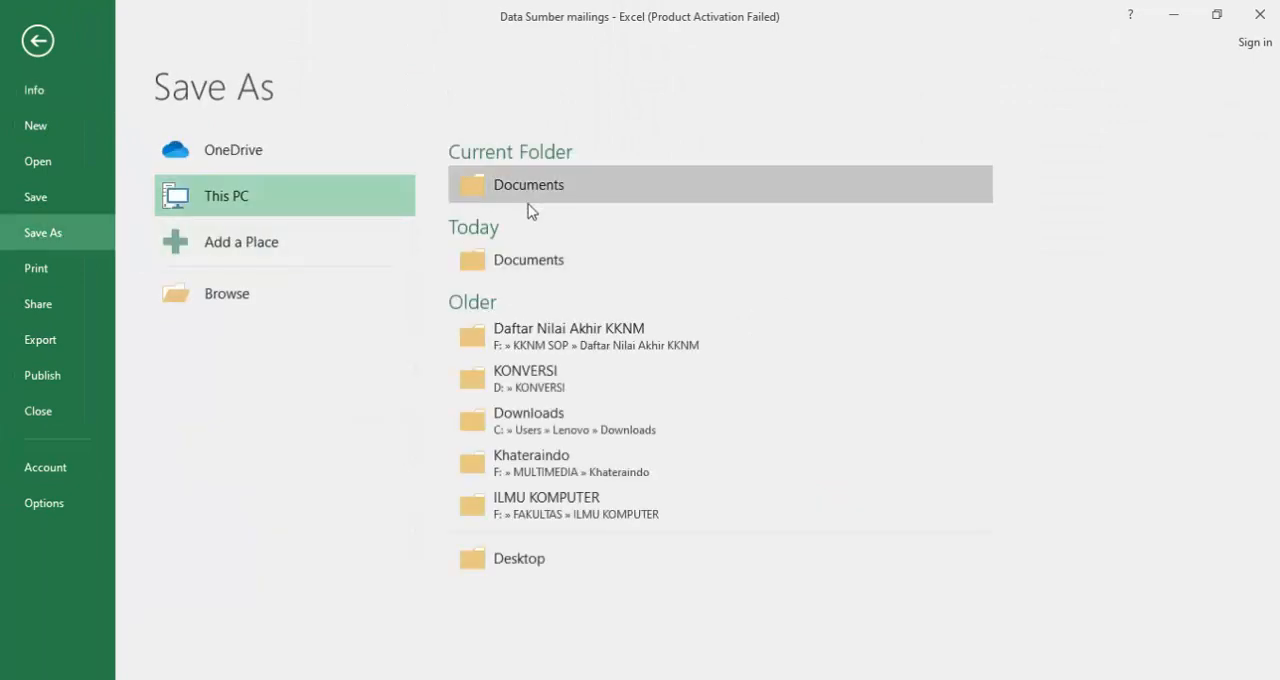
{"action": "left_click", "coordinate": [503, 183]}
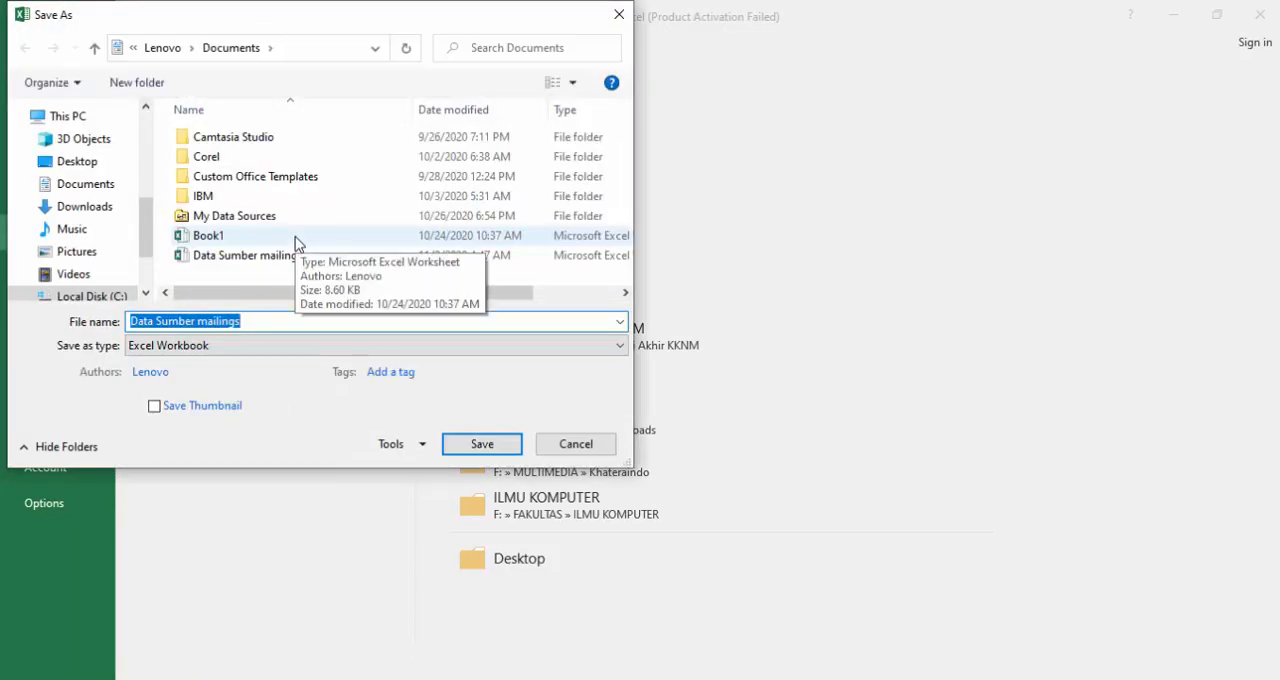
{"action": "left_click", "coordinate": [479, 447]}
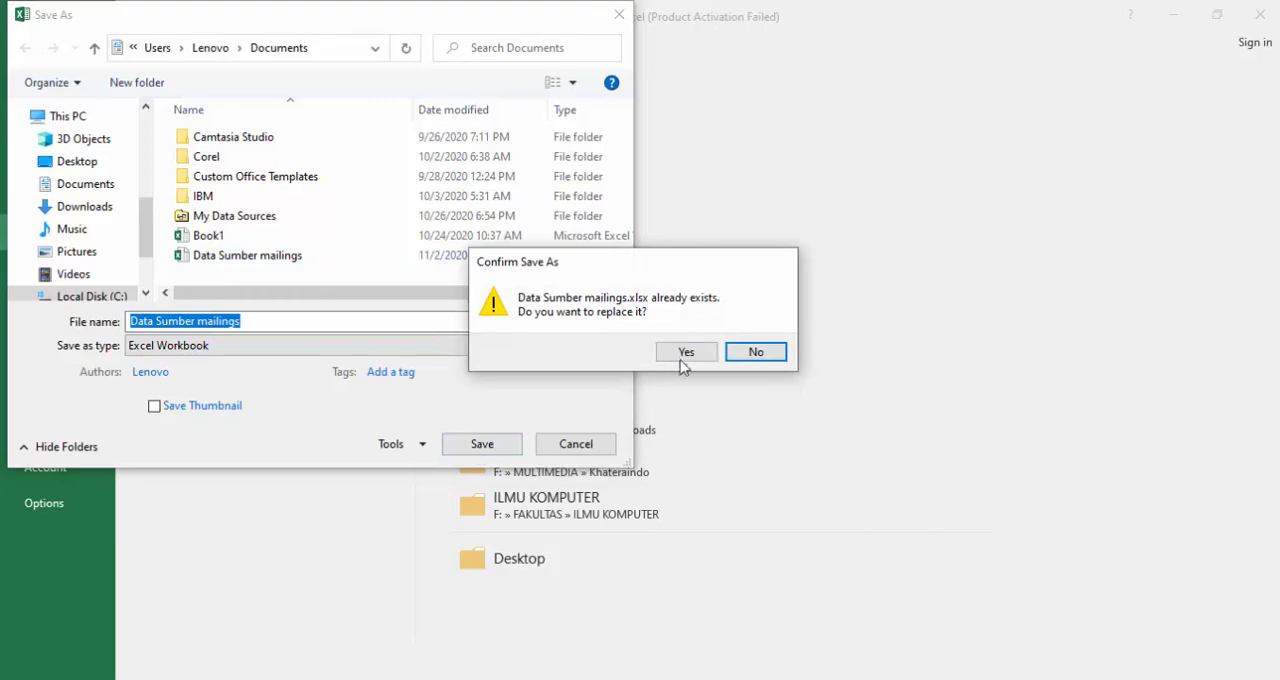
{"action": "left_click", "coordinate": [683, 357]}
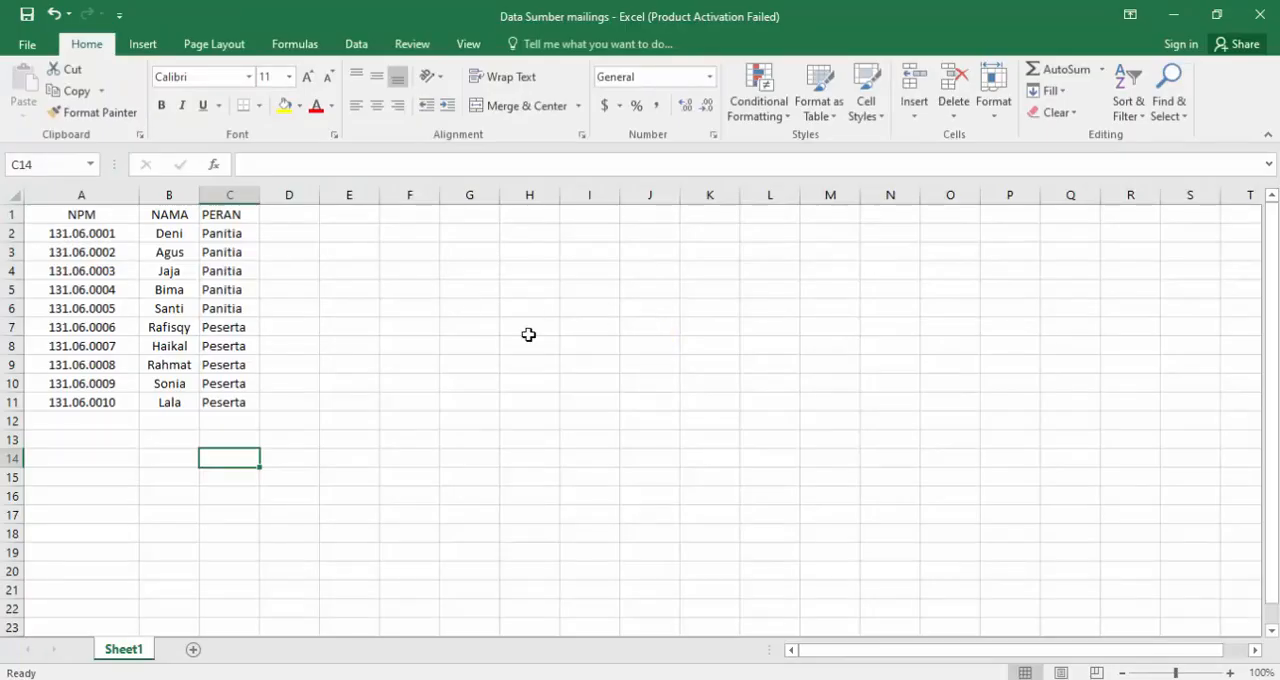
- Switch back to the certificate in Word and save it as Contoh Mailings in the Documents folder as a Word Document
{"action": "left_click", "coordinate": [741, 678]}
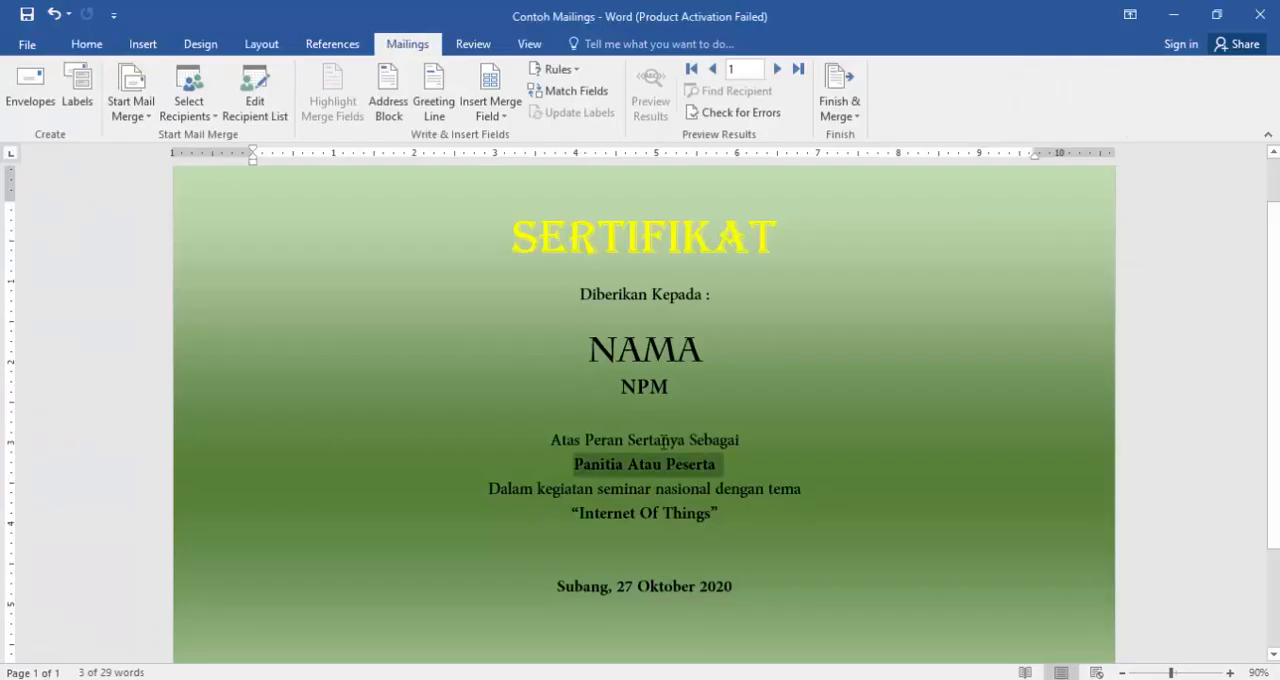
{"action": "left_click", "coordinate": [29, 50]}
{"action": "left_click", "coordinate": [40, 236]}
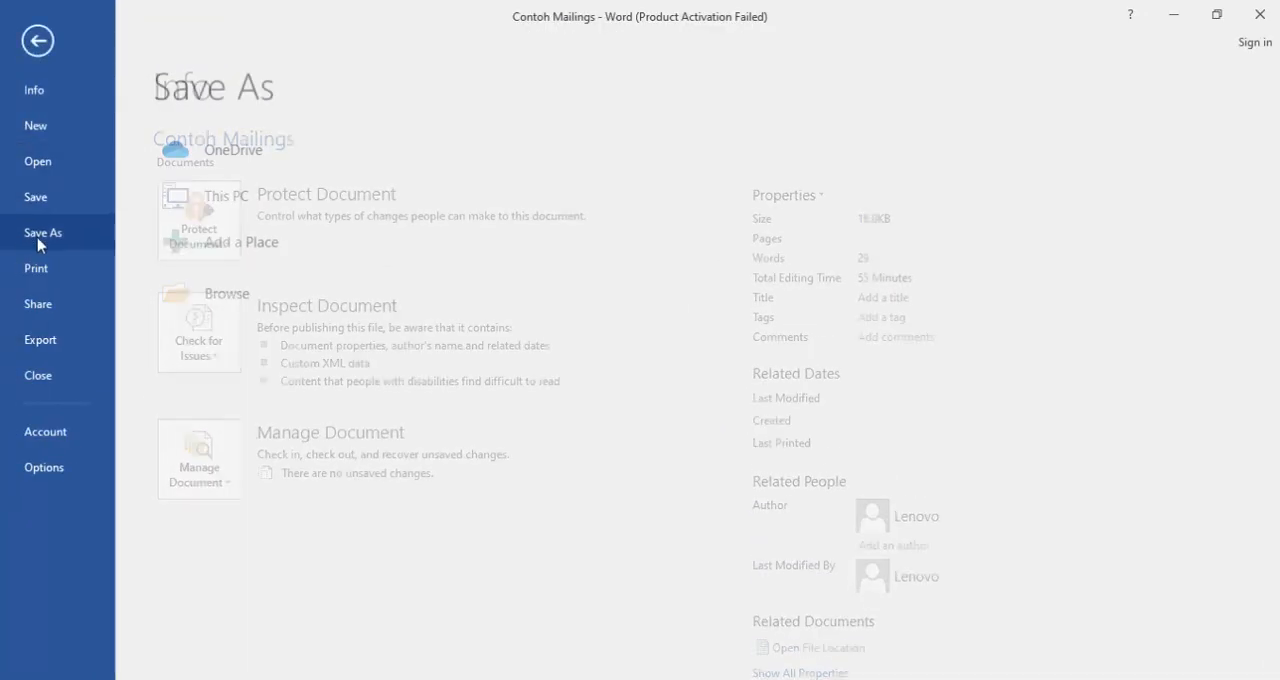
{"action": "left_click", "coordinate": [251, 303]}
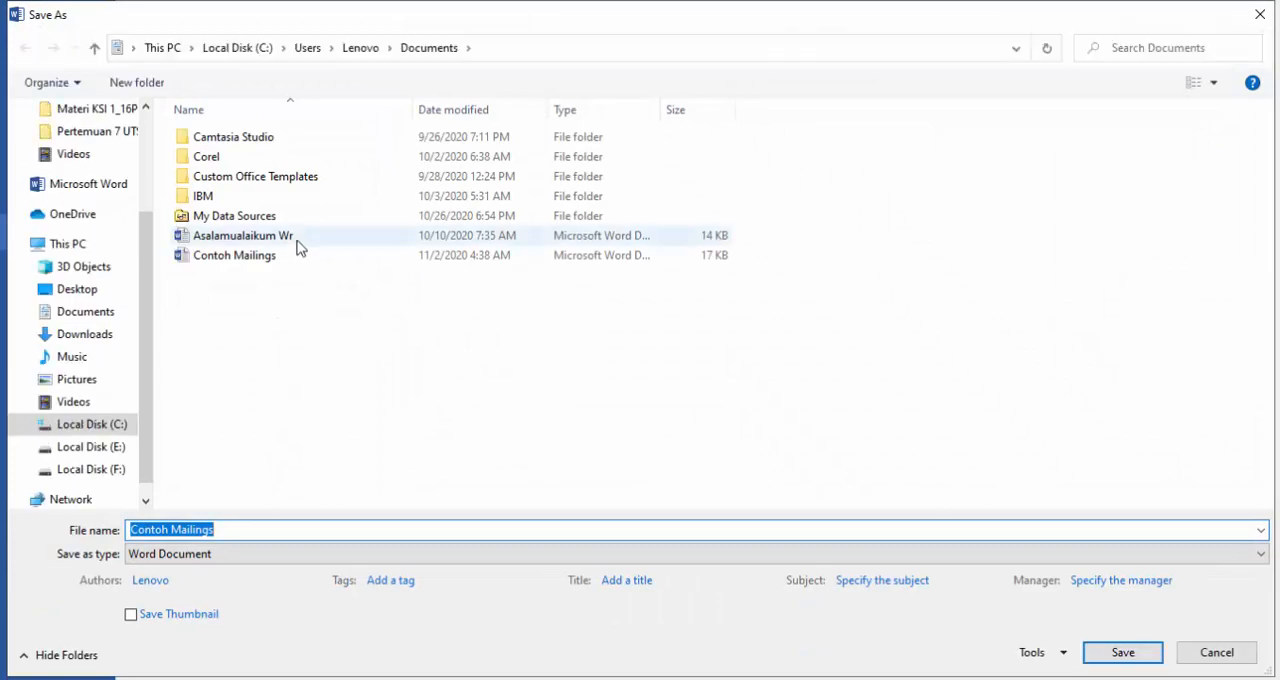
{"action": "left_click", "coordinate": [1113, 659]}
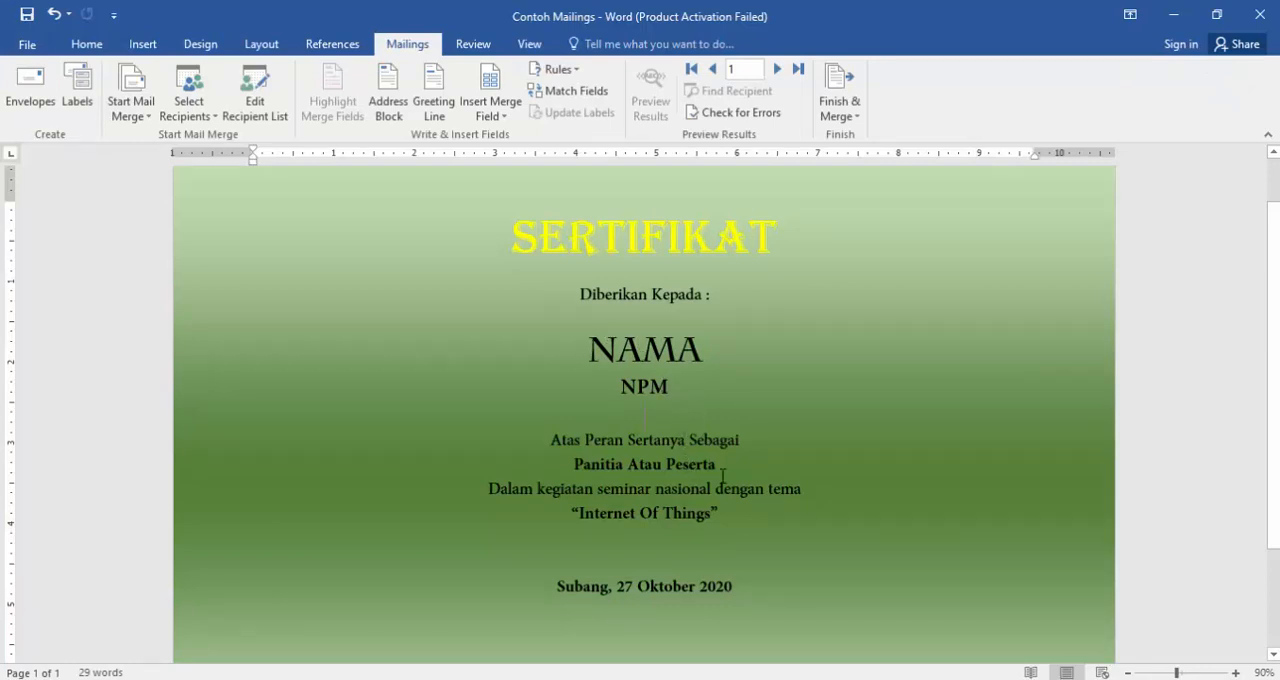
- Connect the existing Data Sumber mailings Excel workbook as the mail merge recipient list, using Sheet1$ with its first row as column headers
{"action": "left_click", "coordinate": [205, 117]}
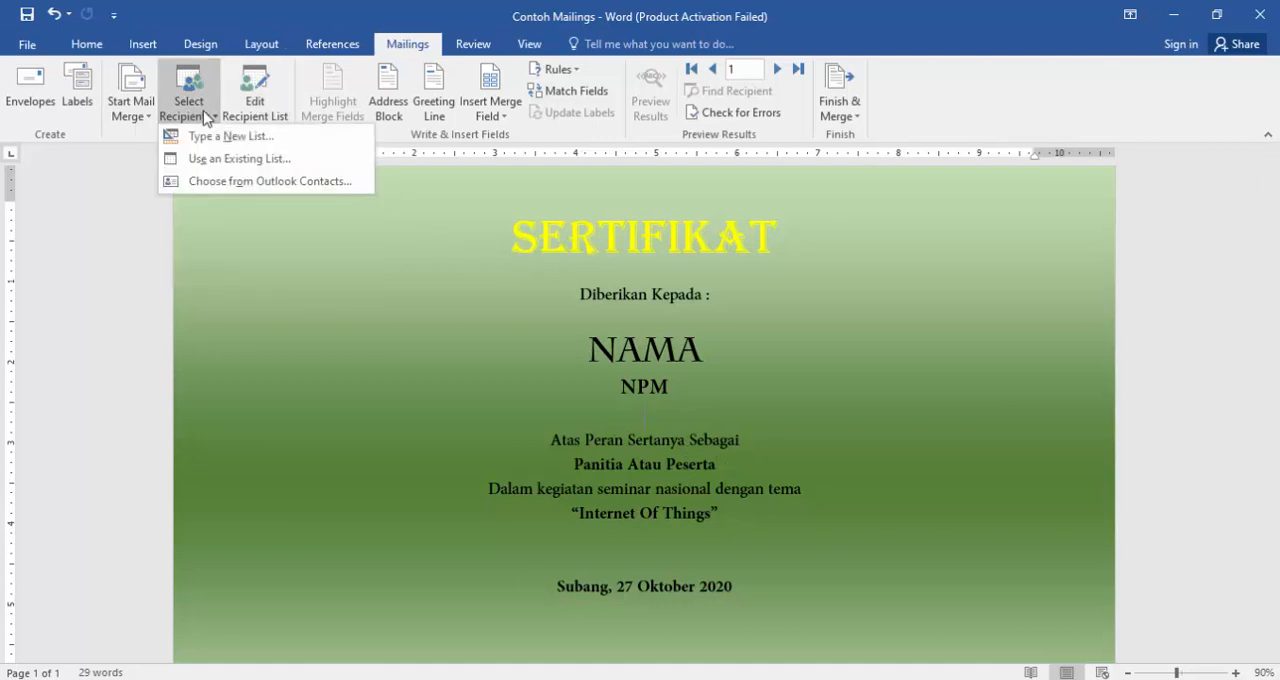
{"action": "left_click", "coordinate": [222, 160]}
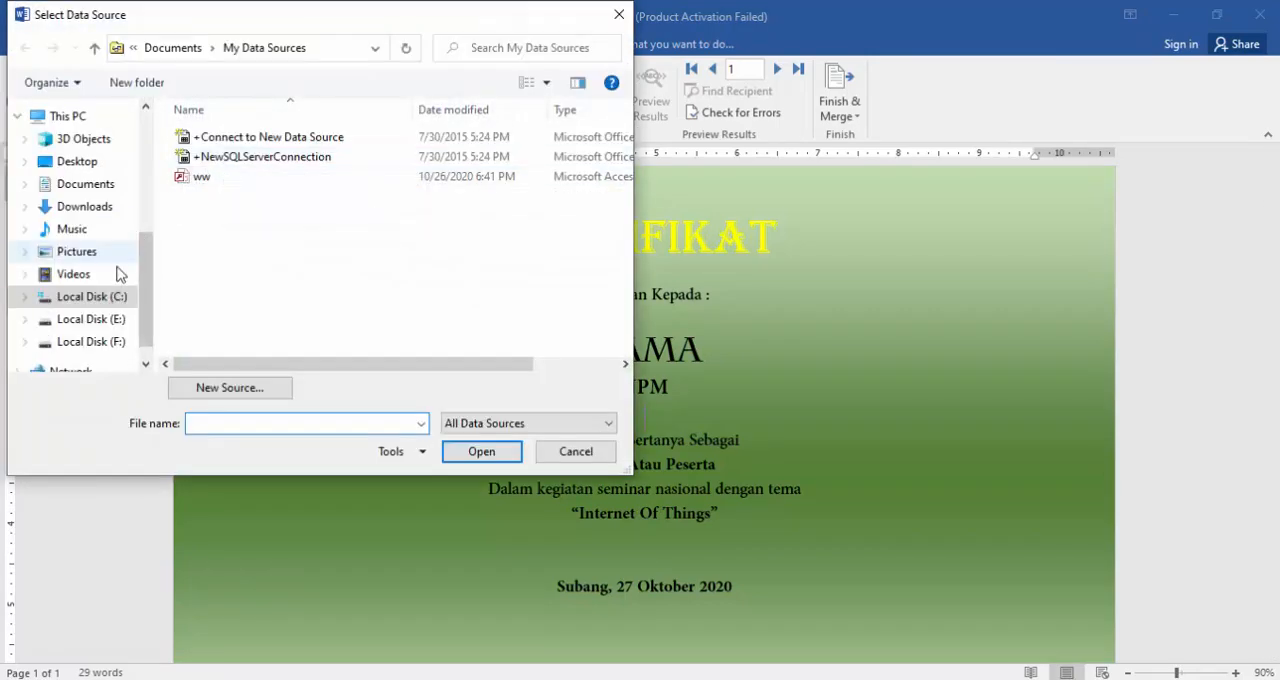
{"action": "left_click", "coordinate": [84, 188]}
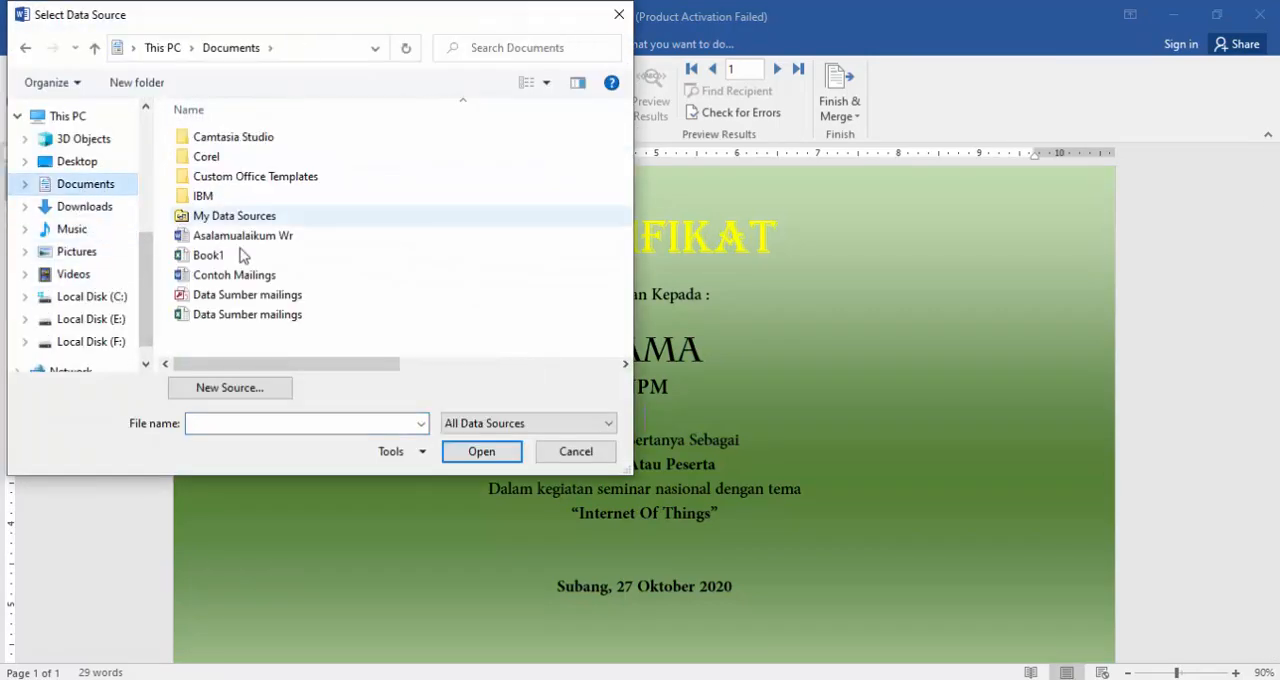
{"action": "left_click", "coordinate": [190, 316]}
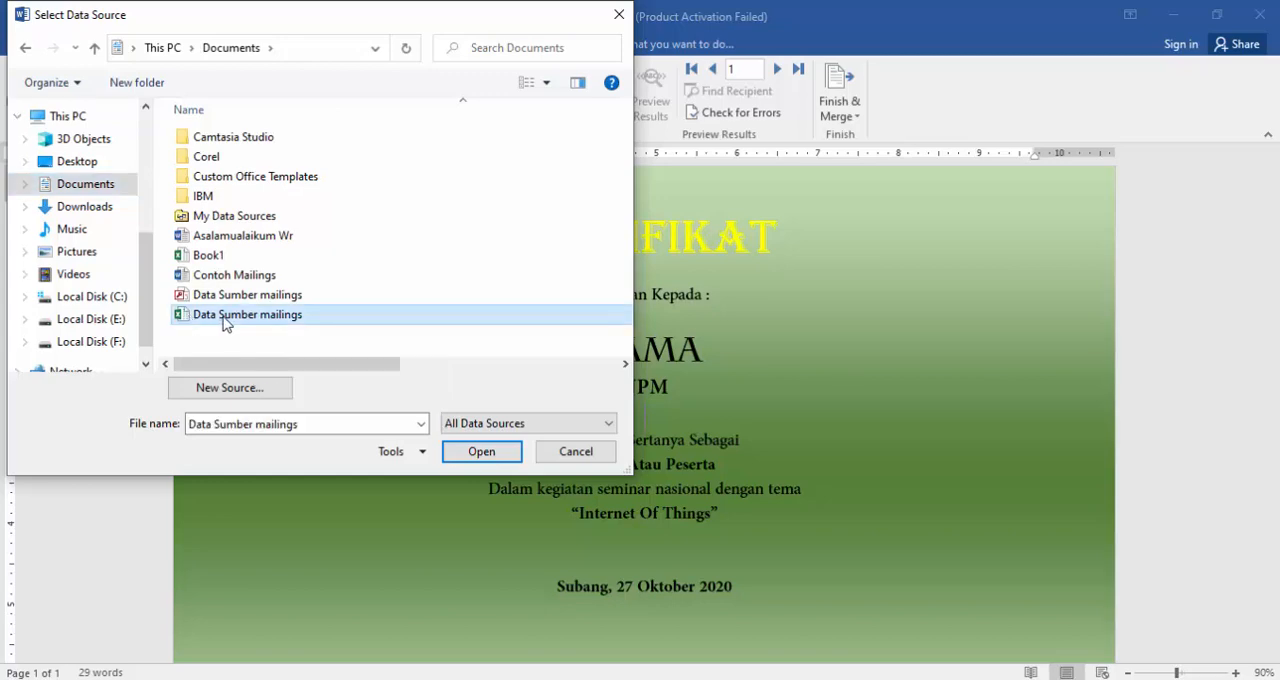
{"action": "left_click", "coordinate": [478, 455]}
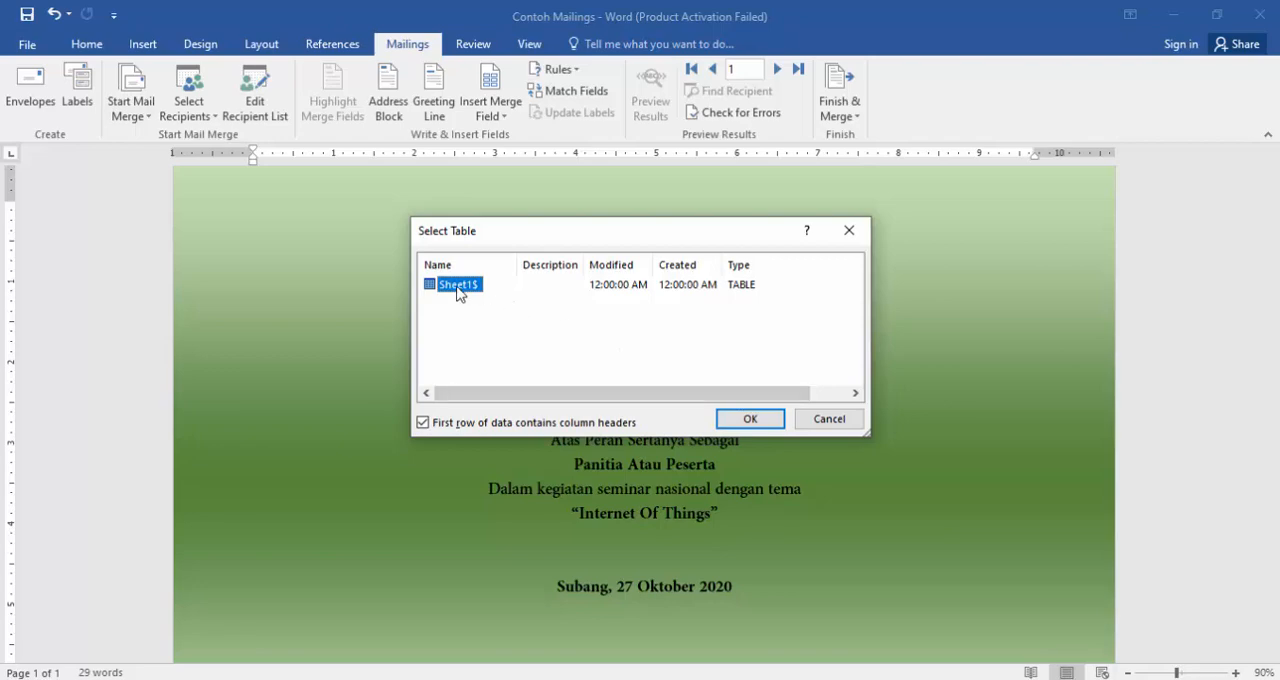
{"action": "left_click", "coordinate": [749, 420]}
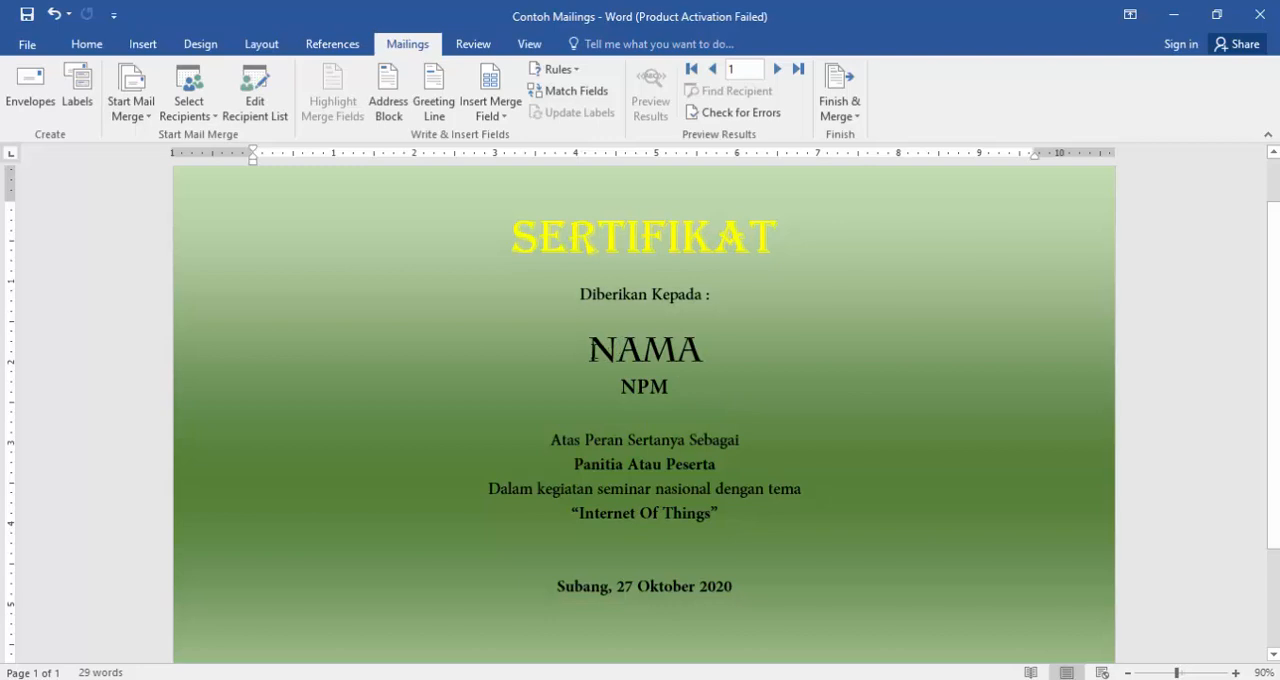
- Replace the NAMA placeholder on the certificate with the NAMA merge field
{"action": "left_click_drag", "start_coordinate": [589, 350], "coordinate": [674, 362]}
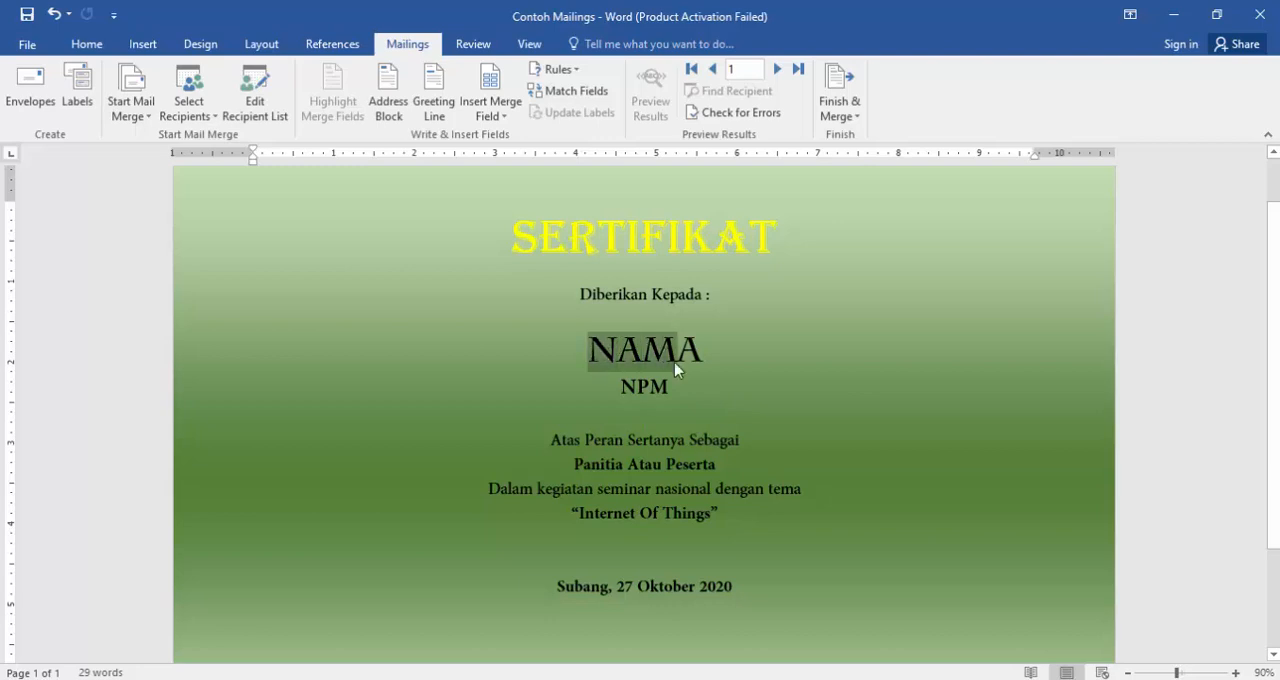
{"action": "left_click", "coordinate": [729, 366]}
{"action": "left_click_drag", "start_coordinate": [589, 350], "coordinate": [701, 343]}
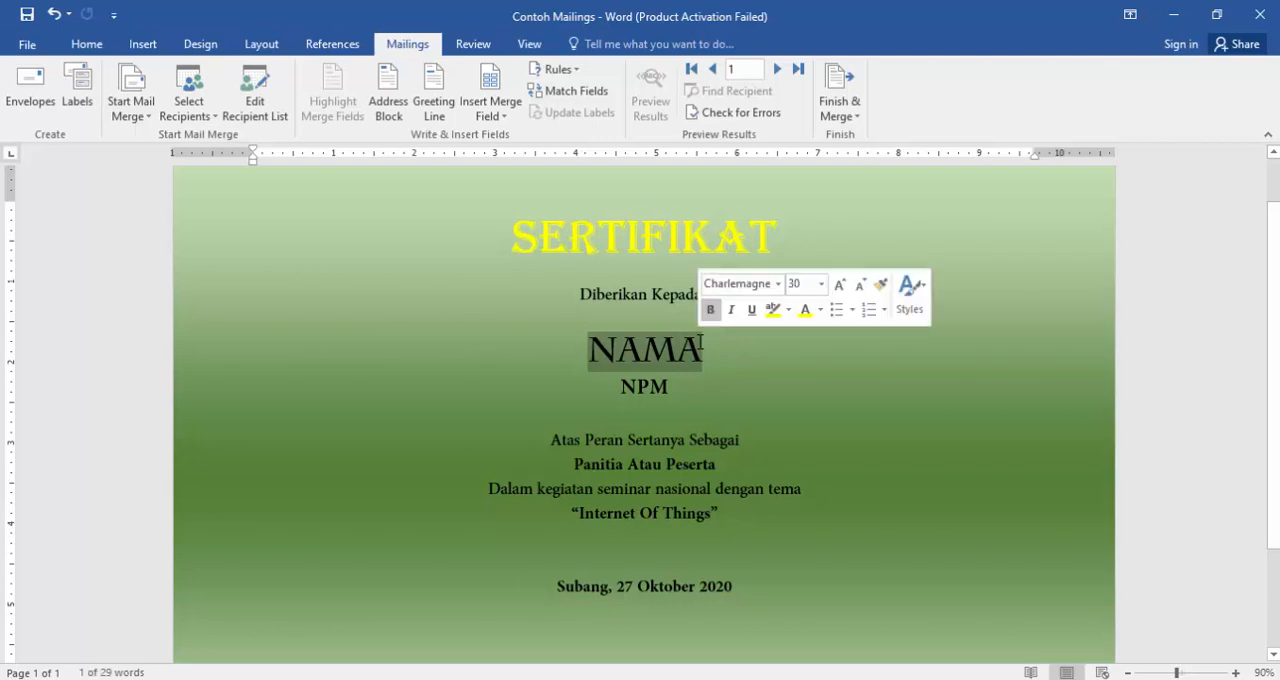
{"action": "left_click", "coordinate": [507, 120]}
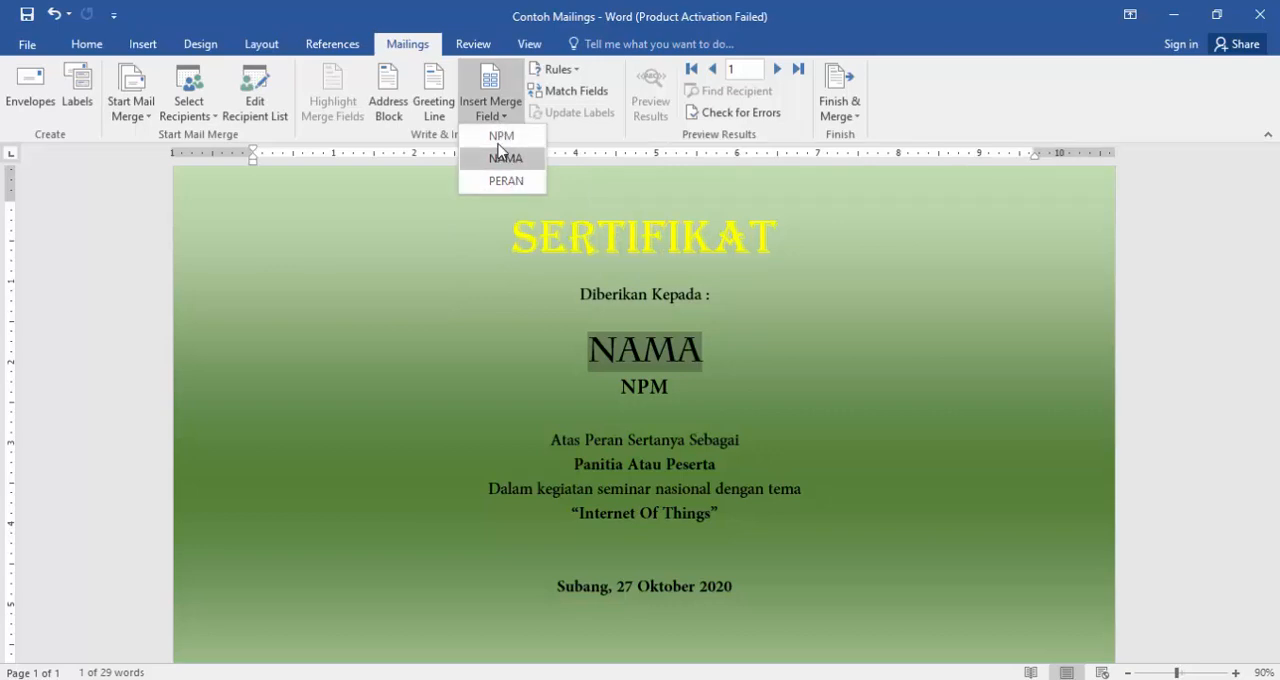
{"action": "left_click", "coordinate": [503, 164]}
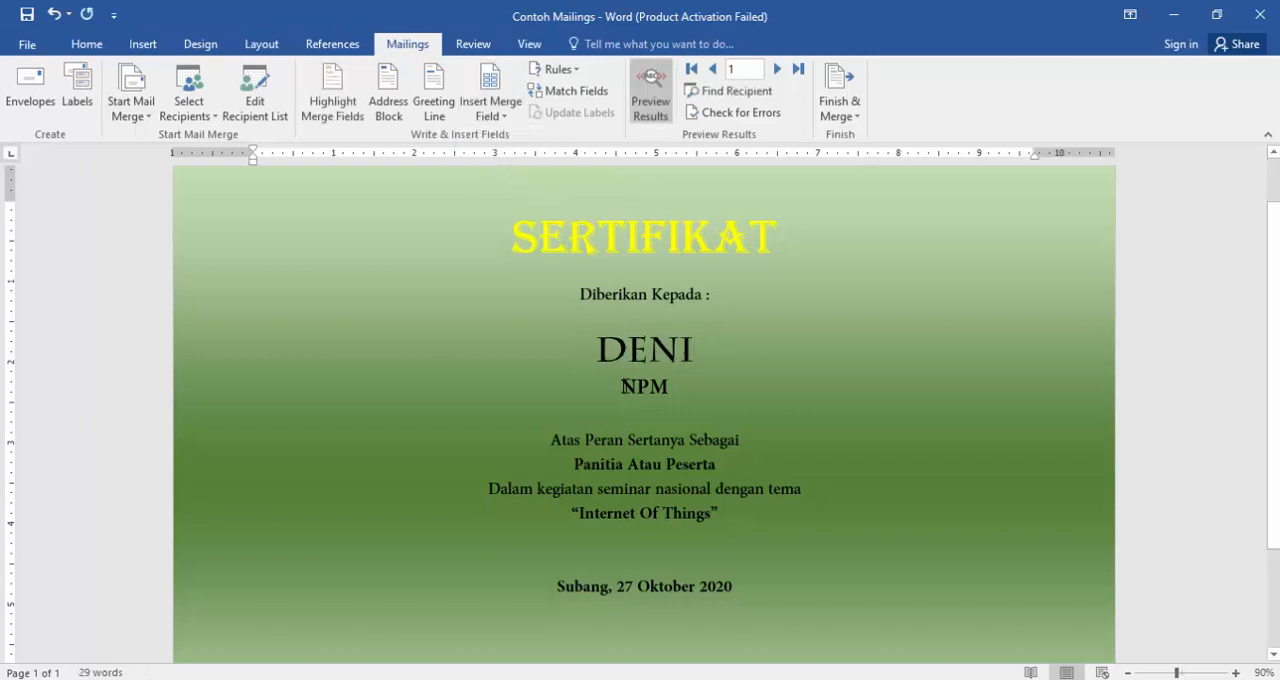
- Replace the NPM placeholder with the NPM merge field and the Panitia Atau Peserta text with the PERAN merge field
{"action": "left_click_drag", "start_coordinate": [615, 385], "coordinate": [688, 381]}
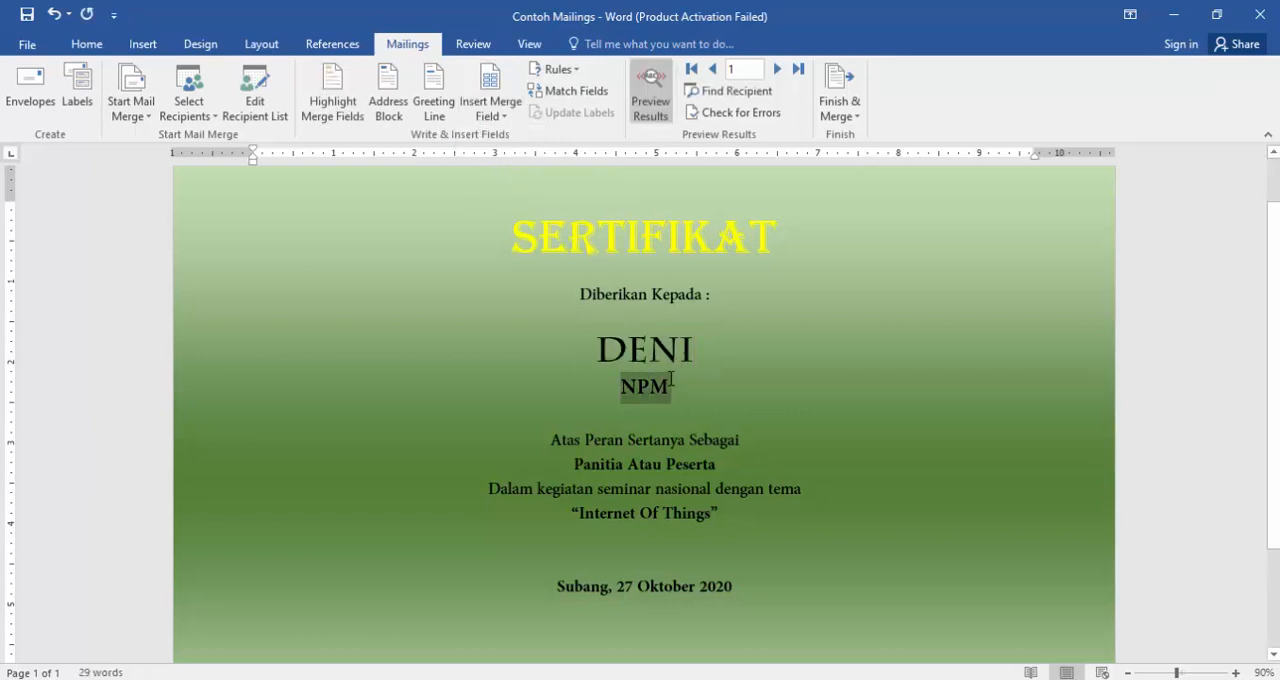
{"action": "left_click", "coordinate": [500, 118]}
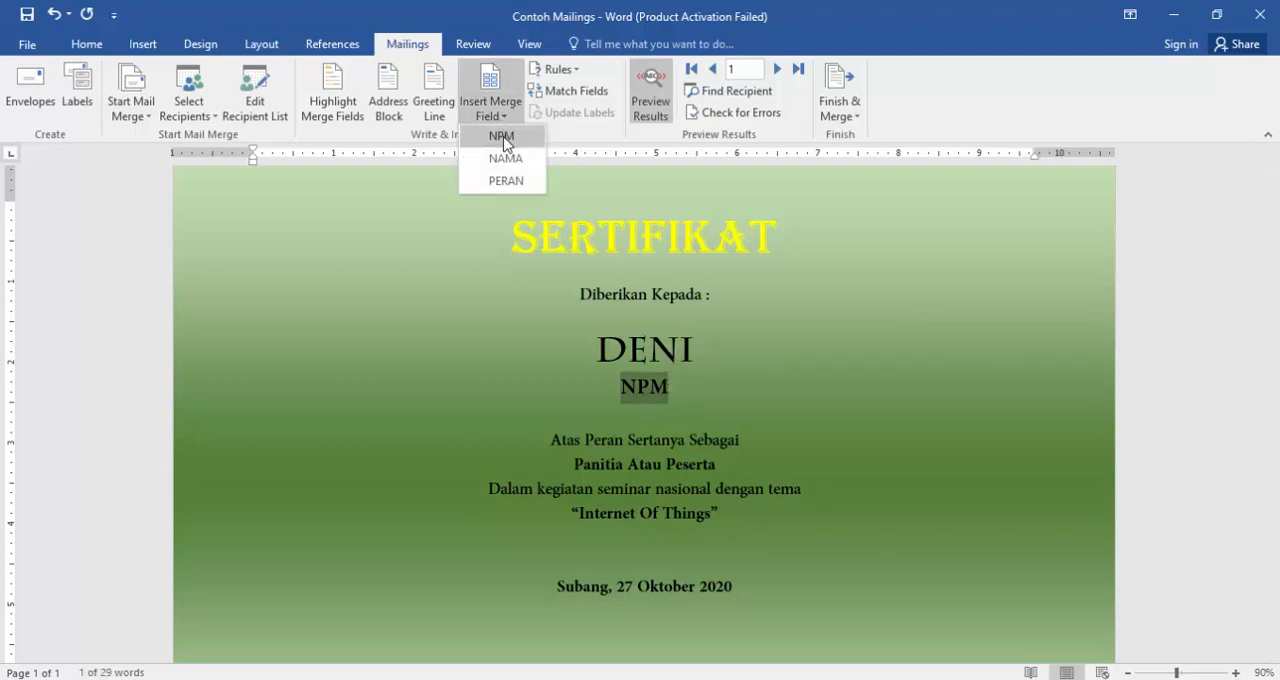
{"action": "left_click", "coordinate": [502, 137]}
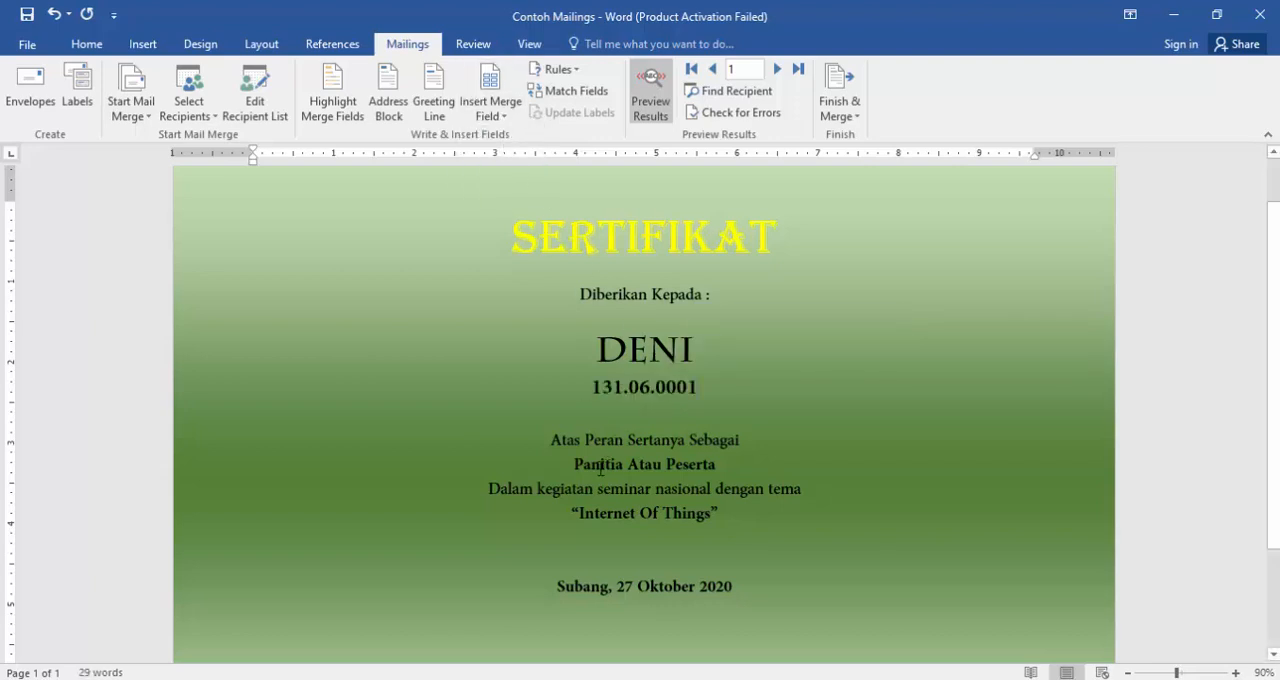
{"action": "left_click_drag", "start_coordinate": [574, 462], "coordinate": [718, 462]}
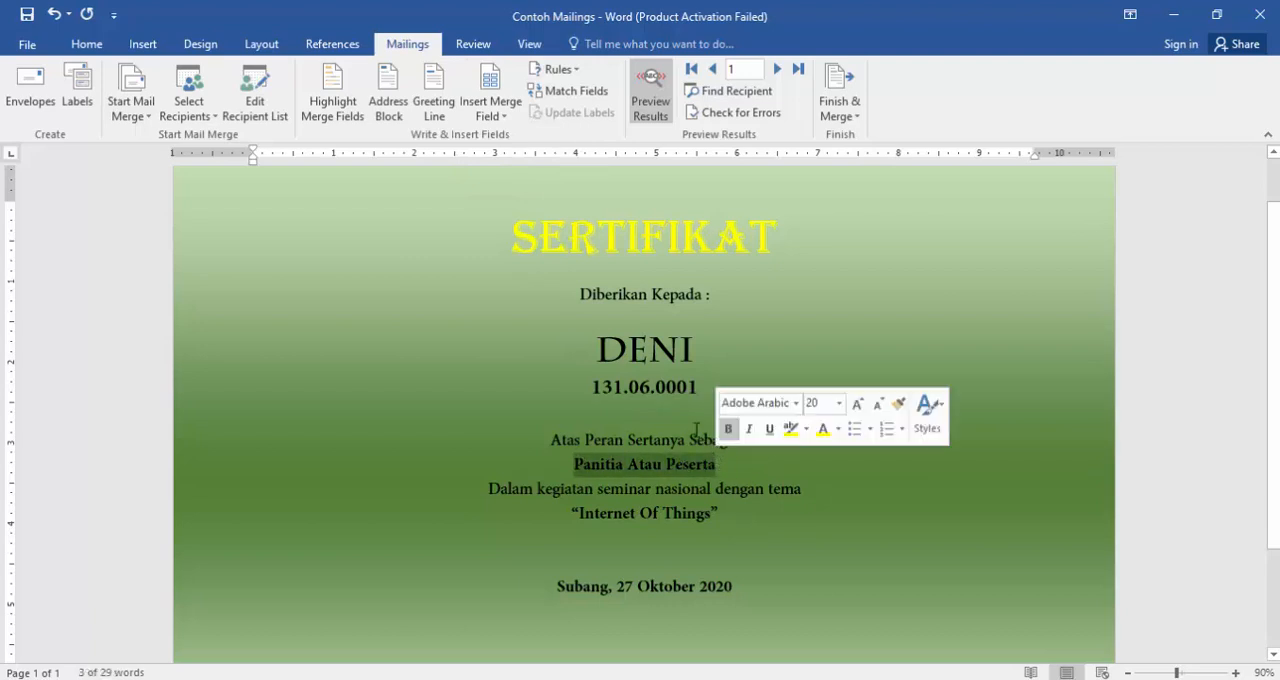
{"action": "left_click", "coordinate": [502, 132]}
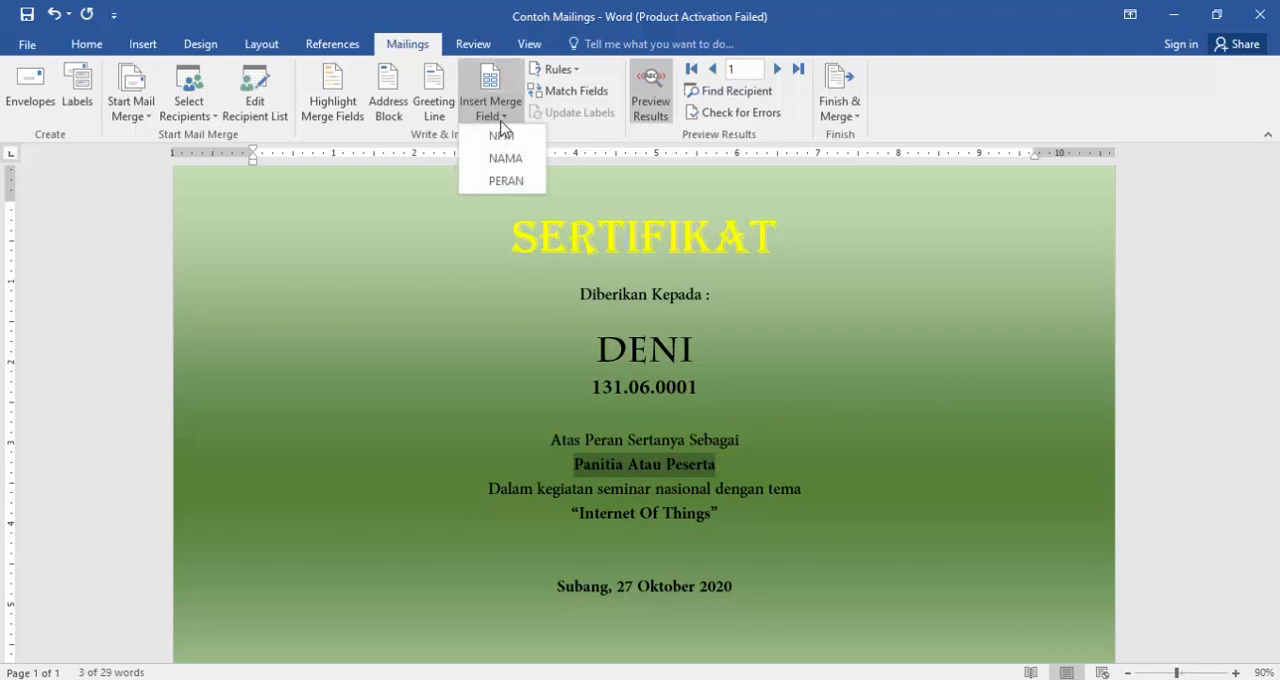
{"action": "left_click", "coordinate": [505, 186]}
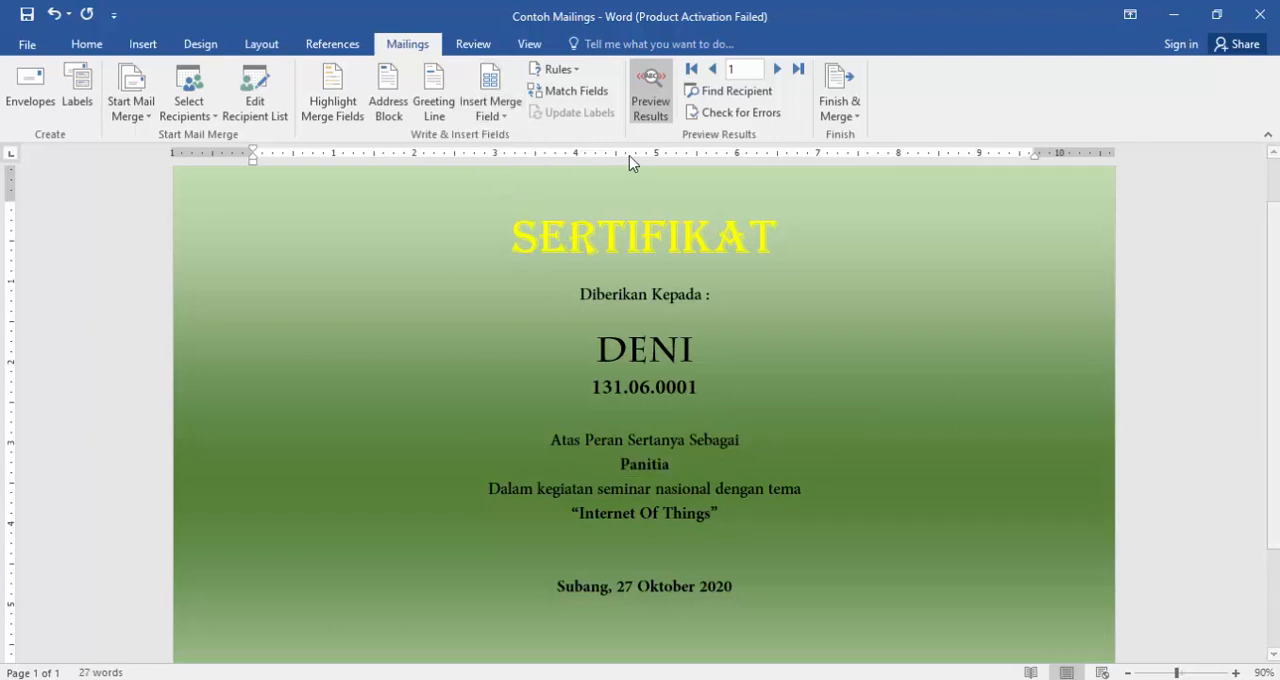
- Toggle the merge preview to compare field codes with merged data, and advance the preview to record 2
{"action": "left_click", "coordinate": [648, 100]}
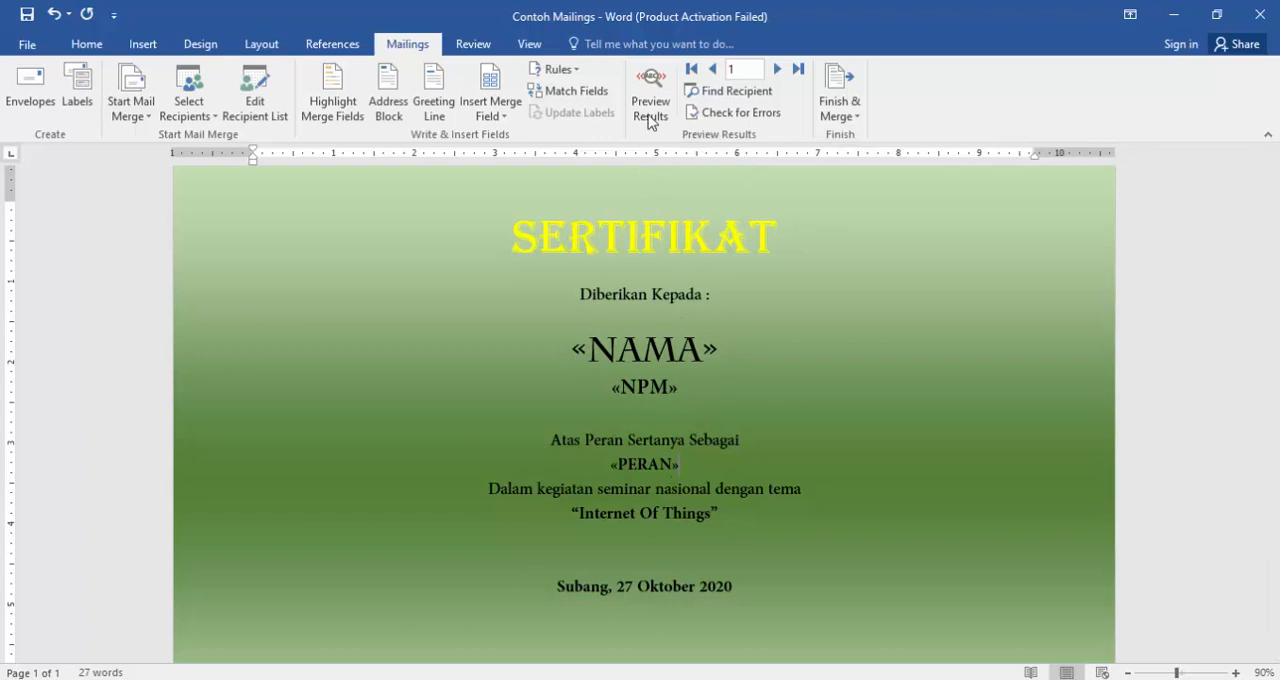
{"action": "left_click", "coordinate": [652, 84]}
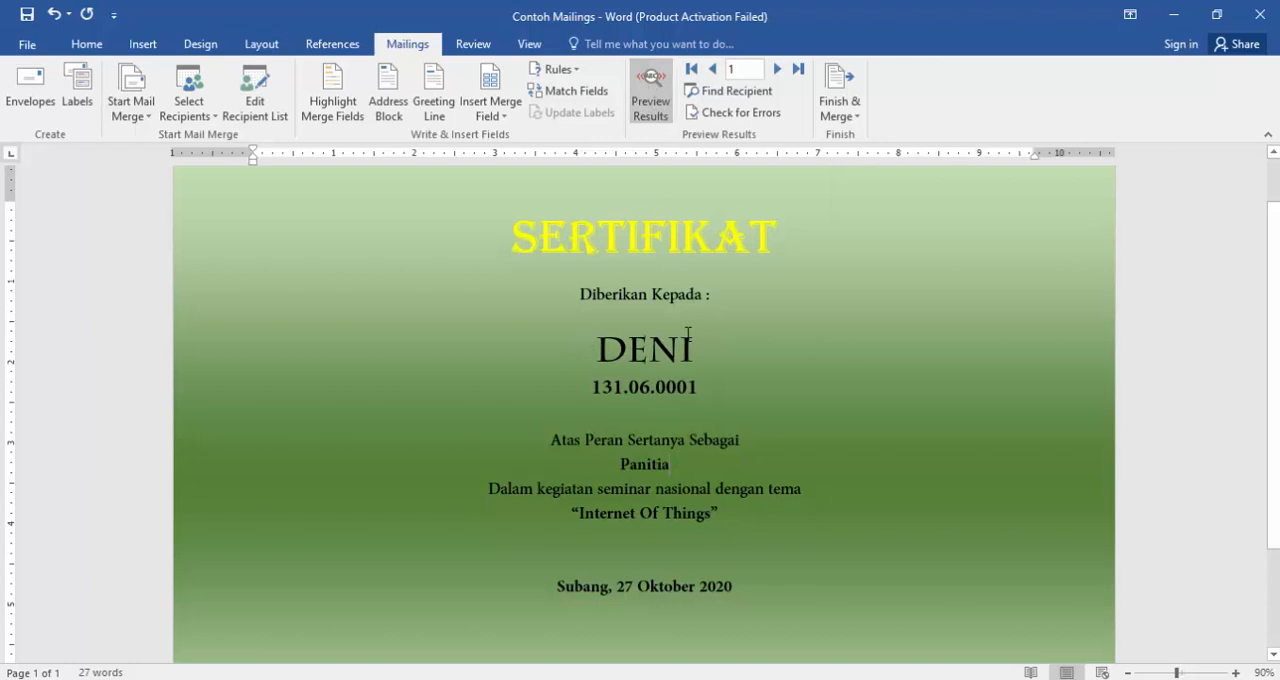
{"action": "left_click", "coordinate": [778, 69]}
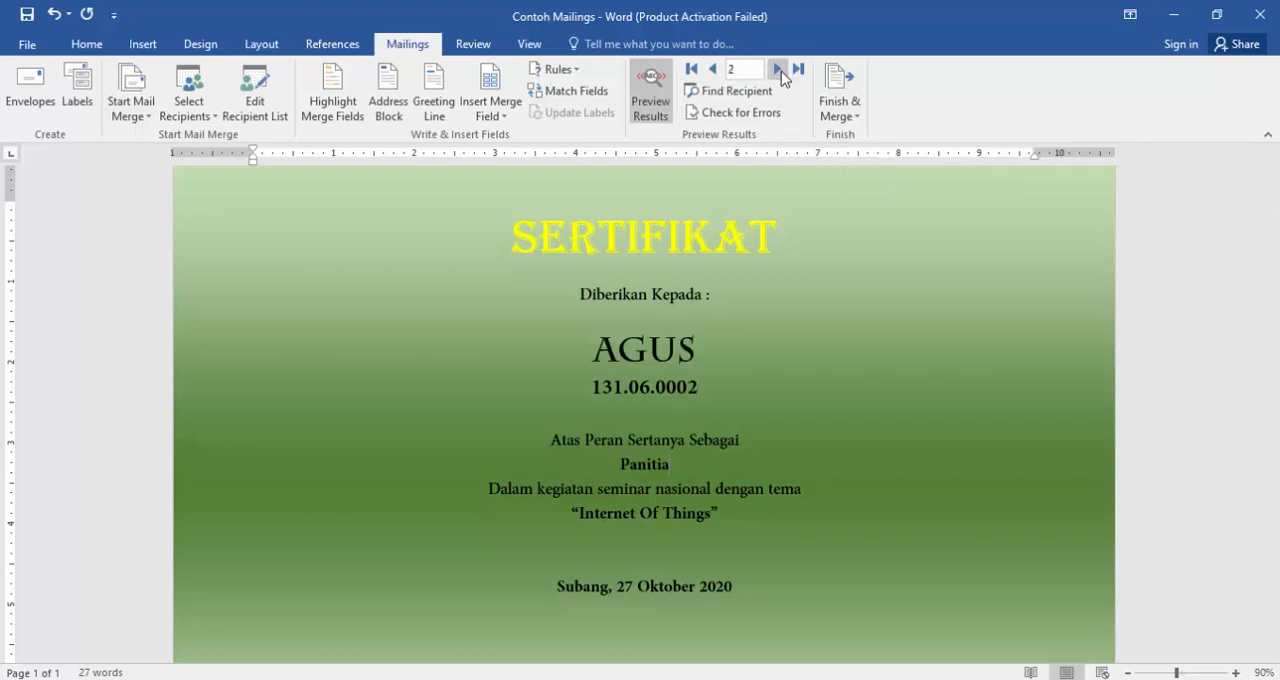
- Browse the merged certificate previews up to record 8, checking the name, NPM and role on each
{"action": "left_click", "coordinate": [781, 71]}
{"action": "left_click", "coordinate": [781, 71]}
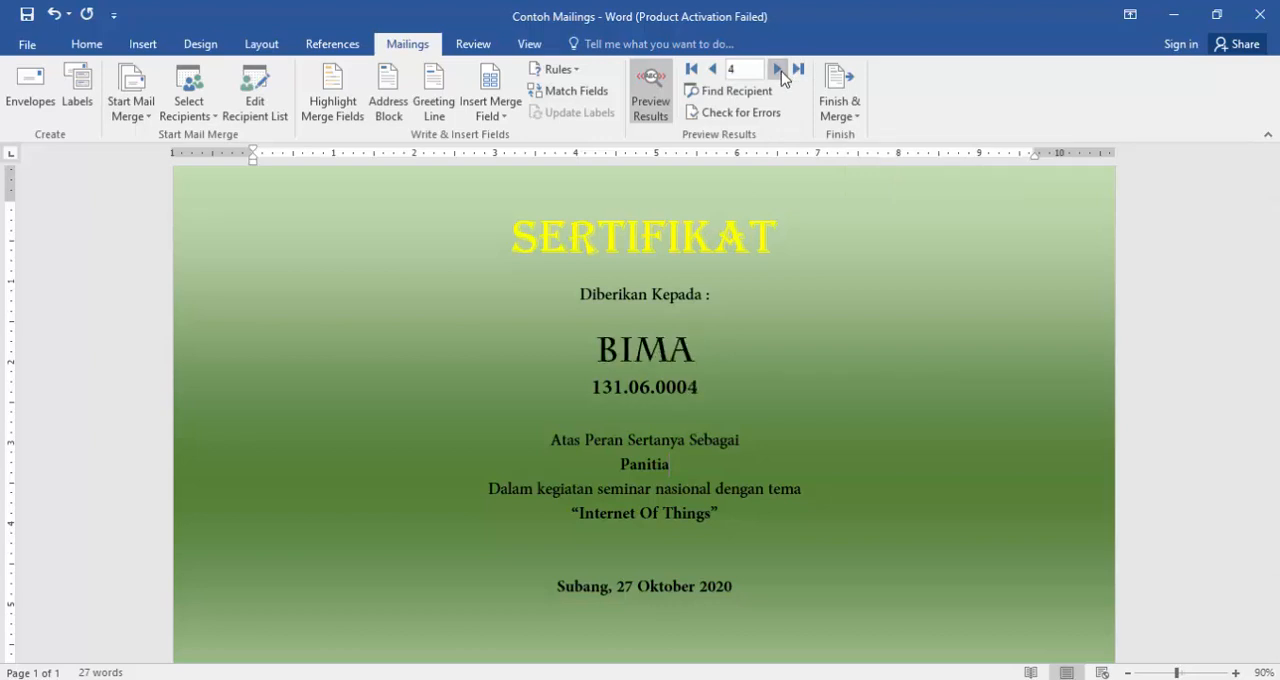
{"action": "left_click", "coordinate": [781, 71]}
{"action": "left_click", "coordinate": [781, 71]}
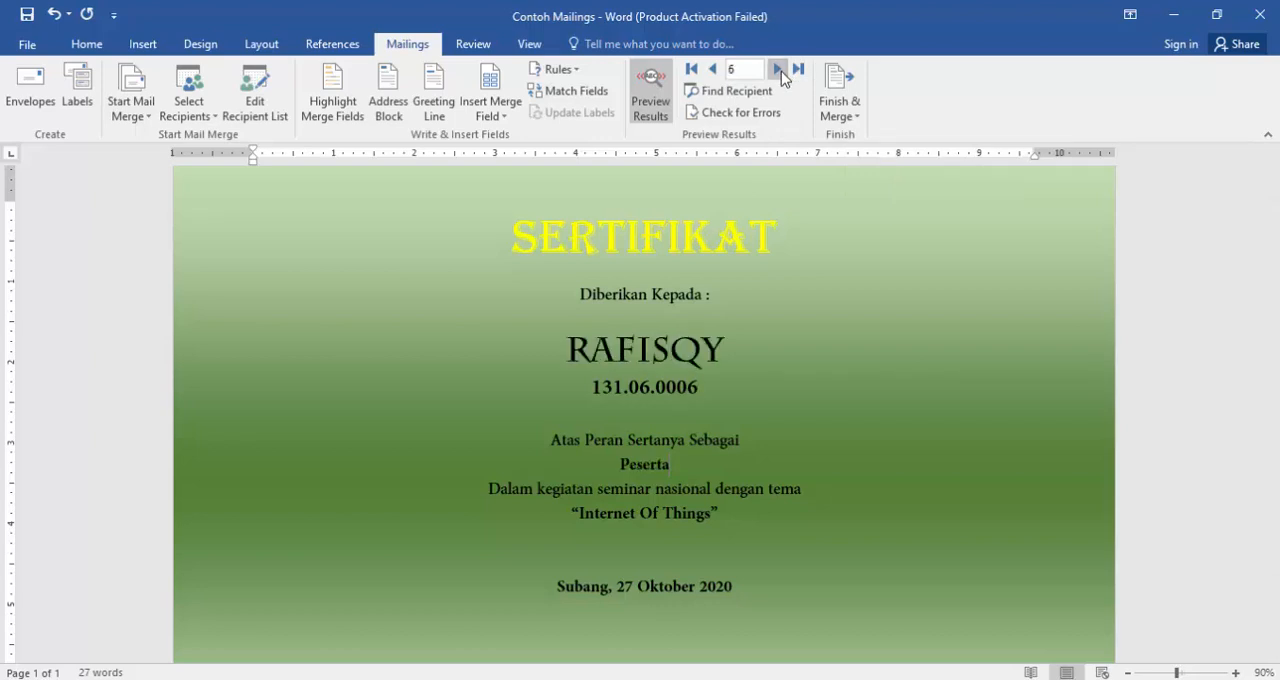
{"action": "left_click", "coordinate": [781, 71]}
{"action": "left_click", "coordinate": [781, 71]}
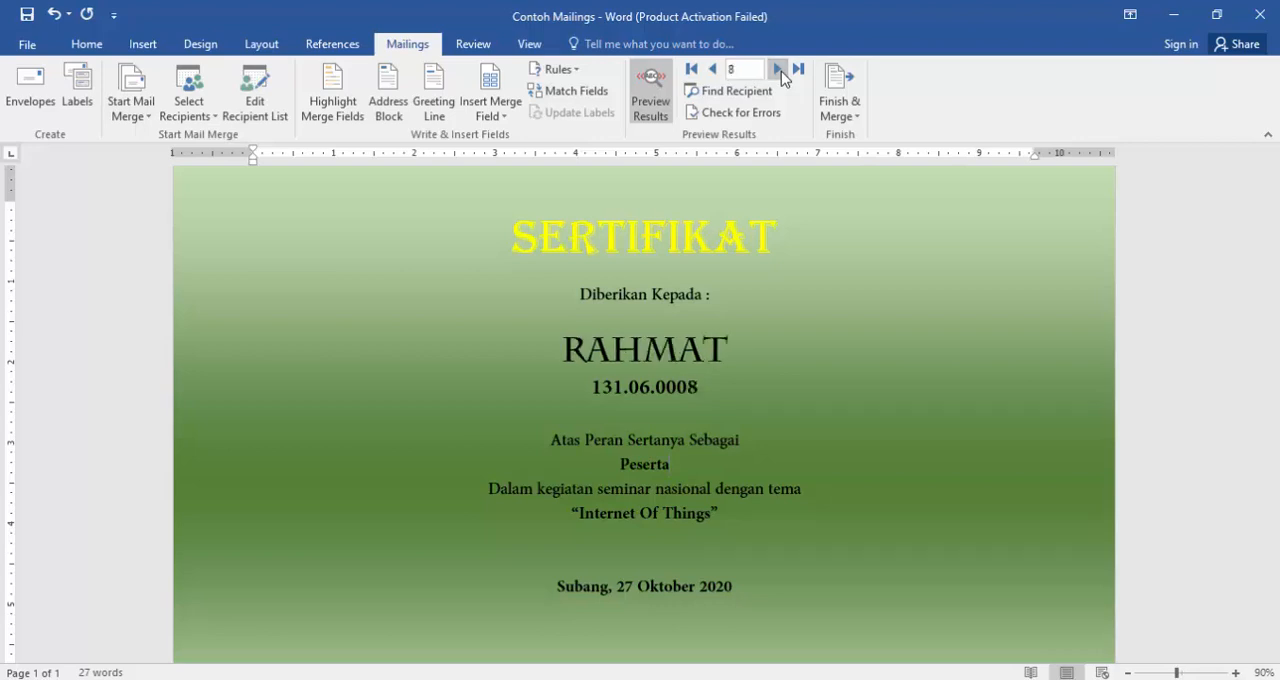
{"action": "left_click", "coordinate": [714, 70]}
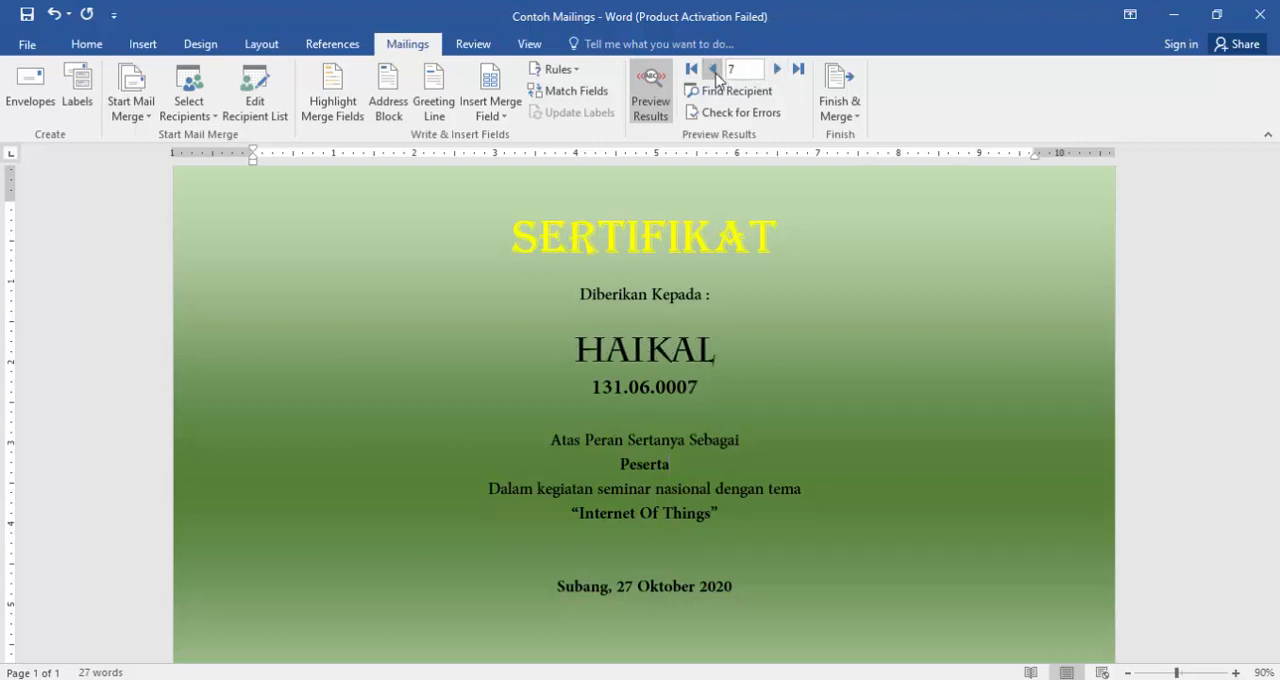
{"action": "left_click", "coordinate": [777, 70]}
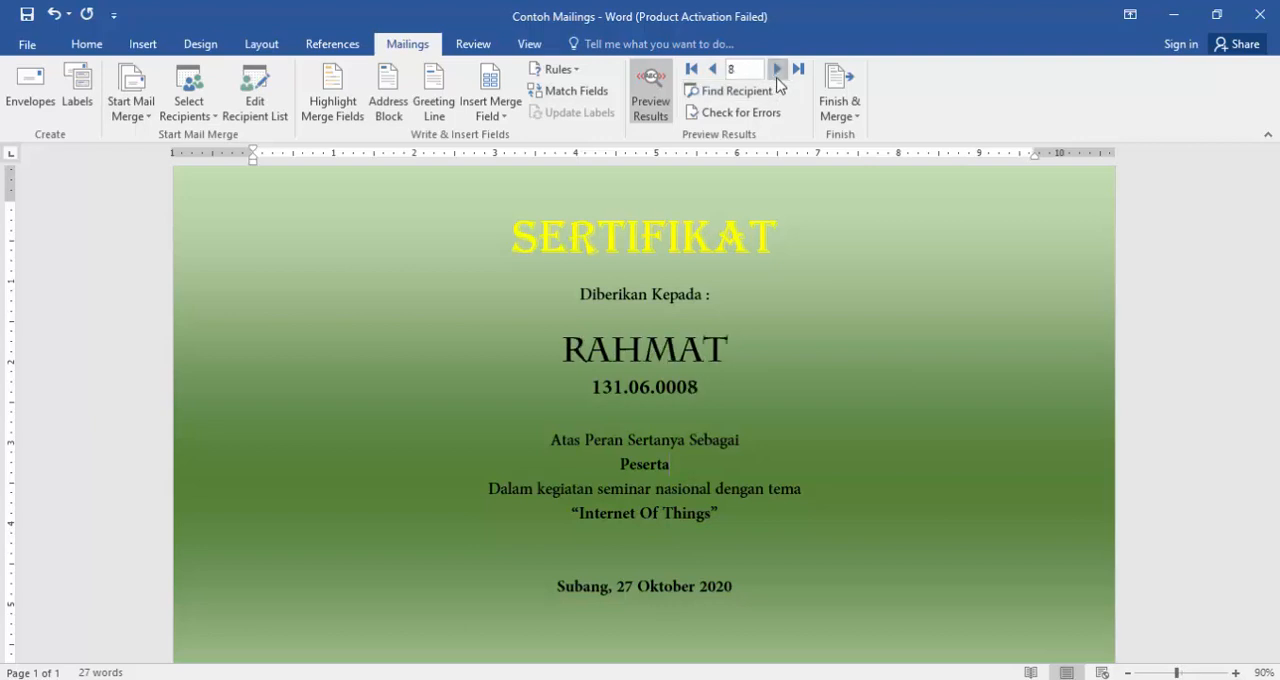
- Examine the print-merge record options for all records, the current record or a range, and close them without printing
{"action": "left_click", "coordinate": [852, 118]}
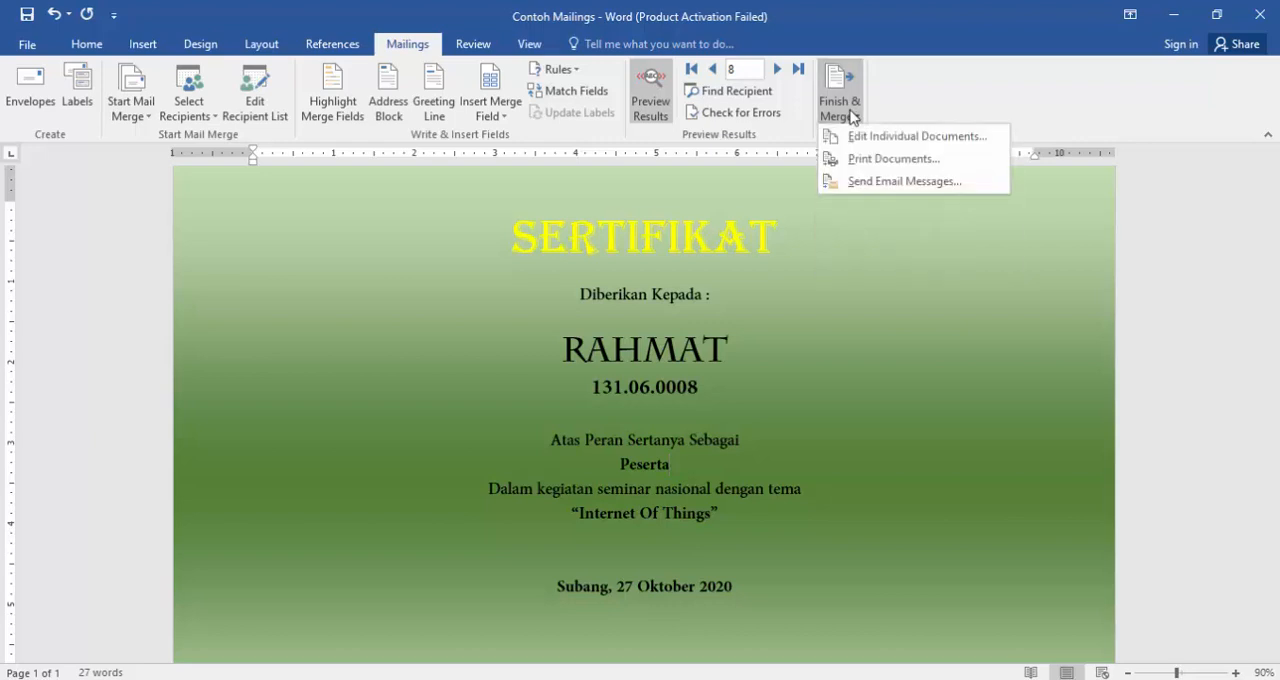
{"action": "left_click", "coordinate": [857, 158]}
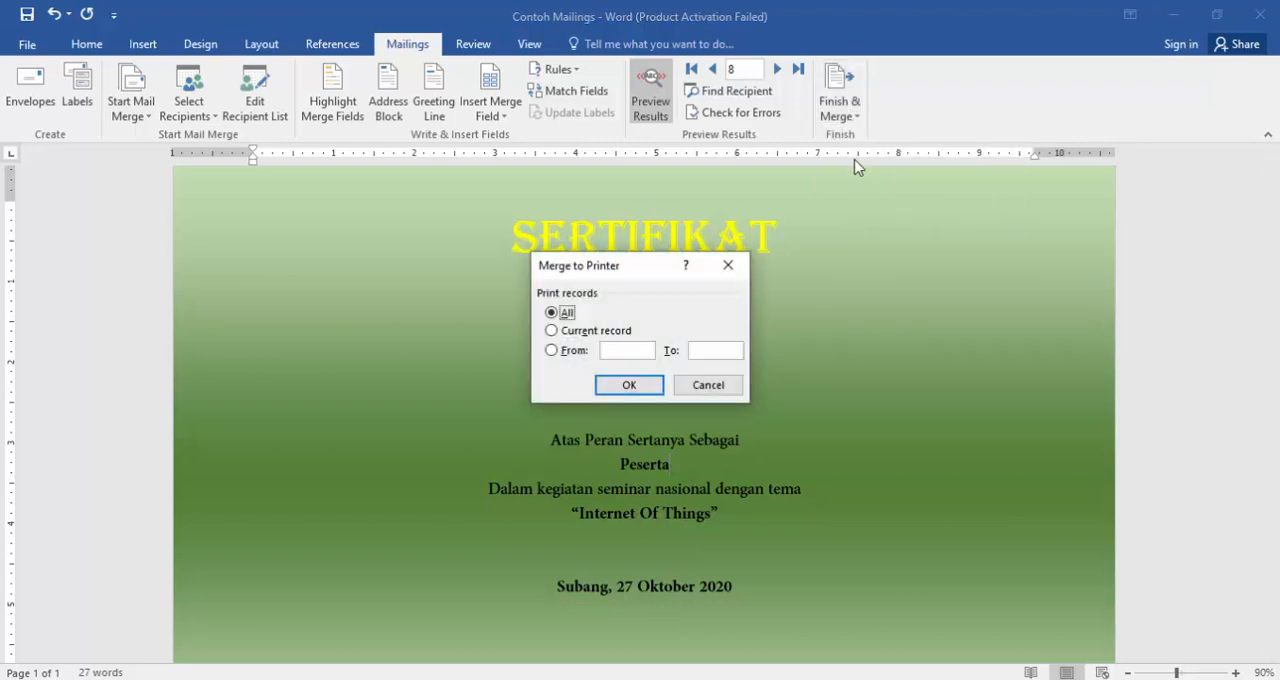
{"action": "left_click_drag", "start_coordinate": [626, 270], "coordinate": [794, 178]}
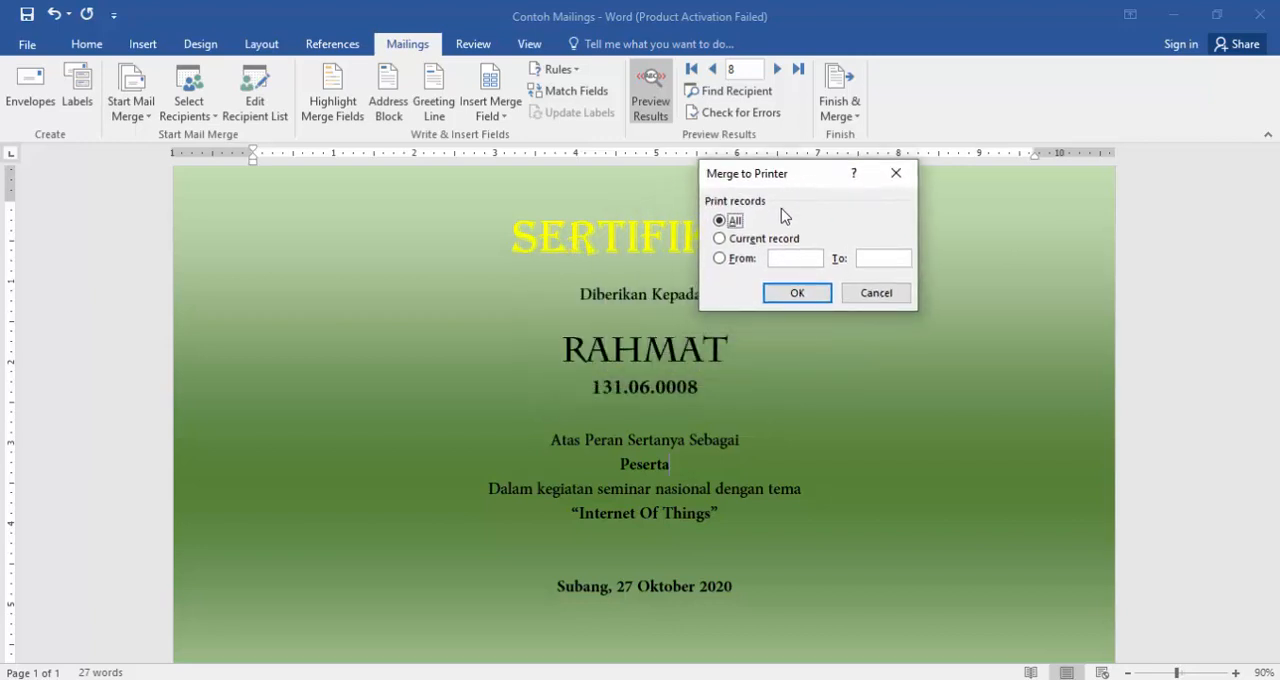
{"action": "left_click", "coordinate": [729, 245]}
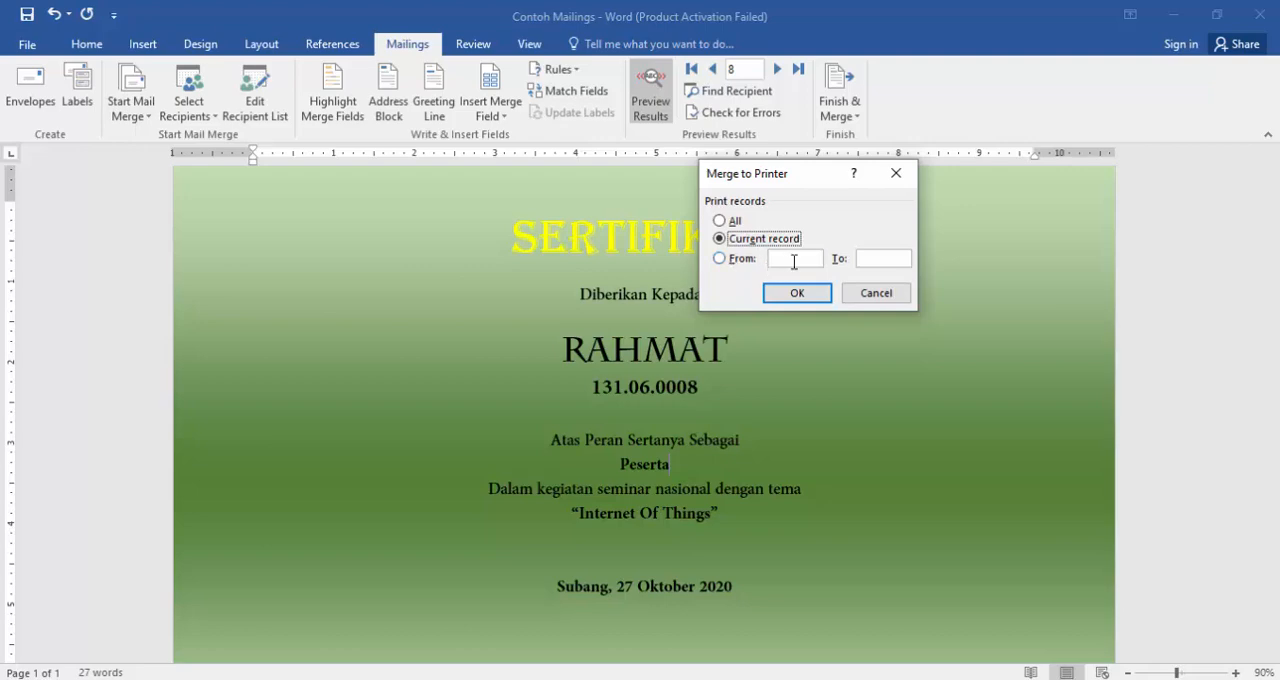
{"action": "left_click", "coordinate": [794, 262]}
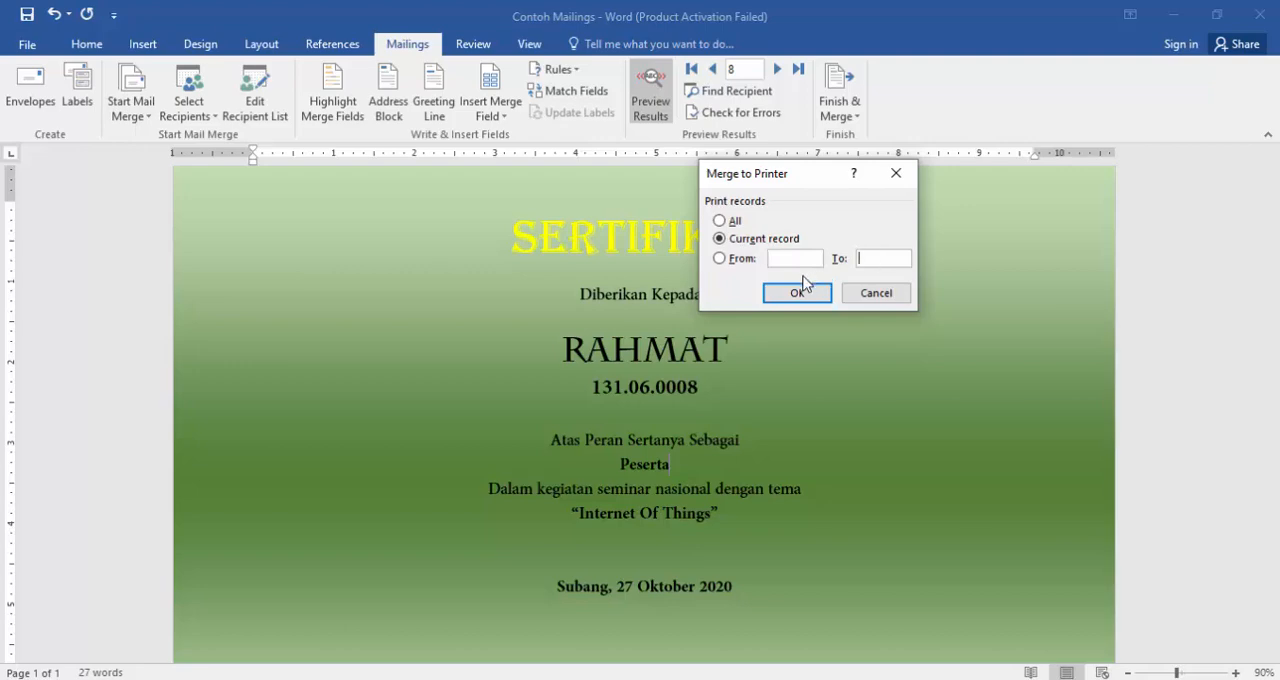
{"action": "left_click", "coordinate": [719, 221]}
{"action": "left_click", "coordinate": [864, 296]}
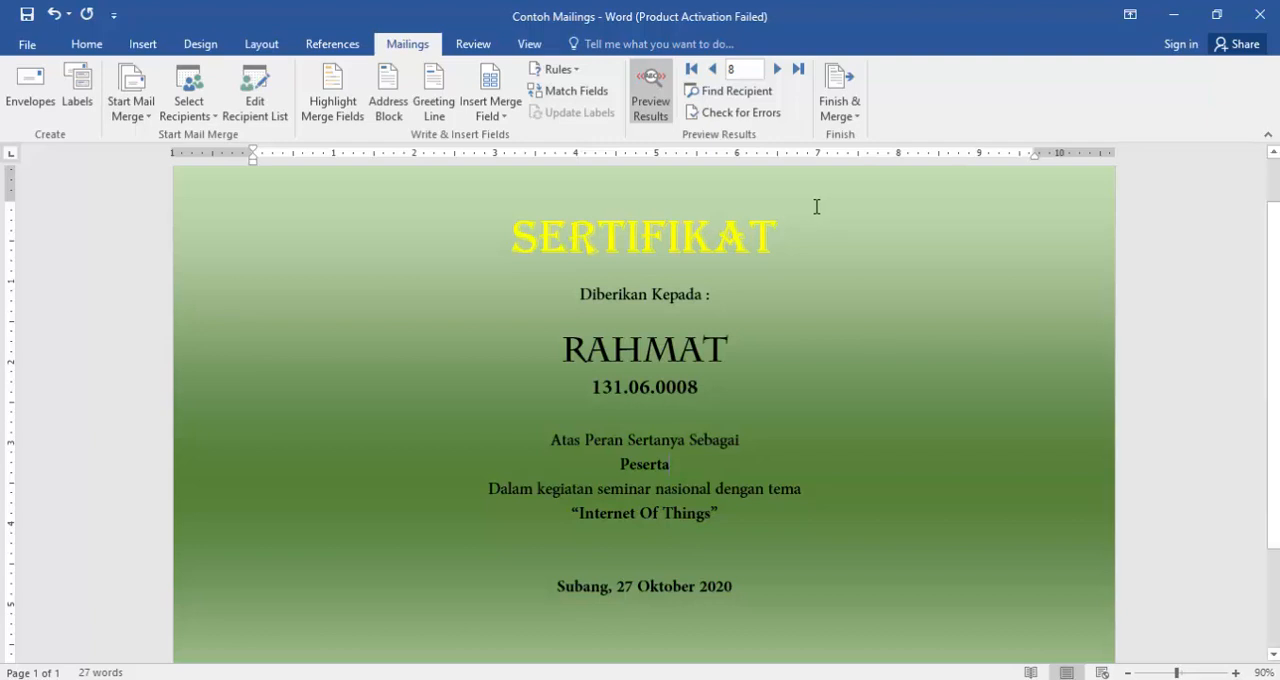
- Undo the merge field insertions on the certificate back to the plain NAMA, NPM and Panitia Atau Peserta placeholders
{"action": "key", "text": "ctrl+z"}
{"action": "key", "text": "ctrl+z"}
{"action": "key", "text": "ctrl+z"}
{"action": "key", "text": "ctrl+z"}
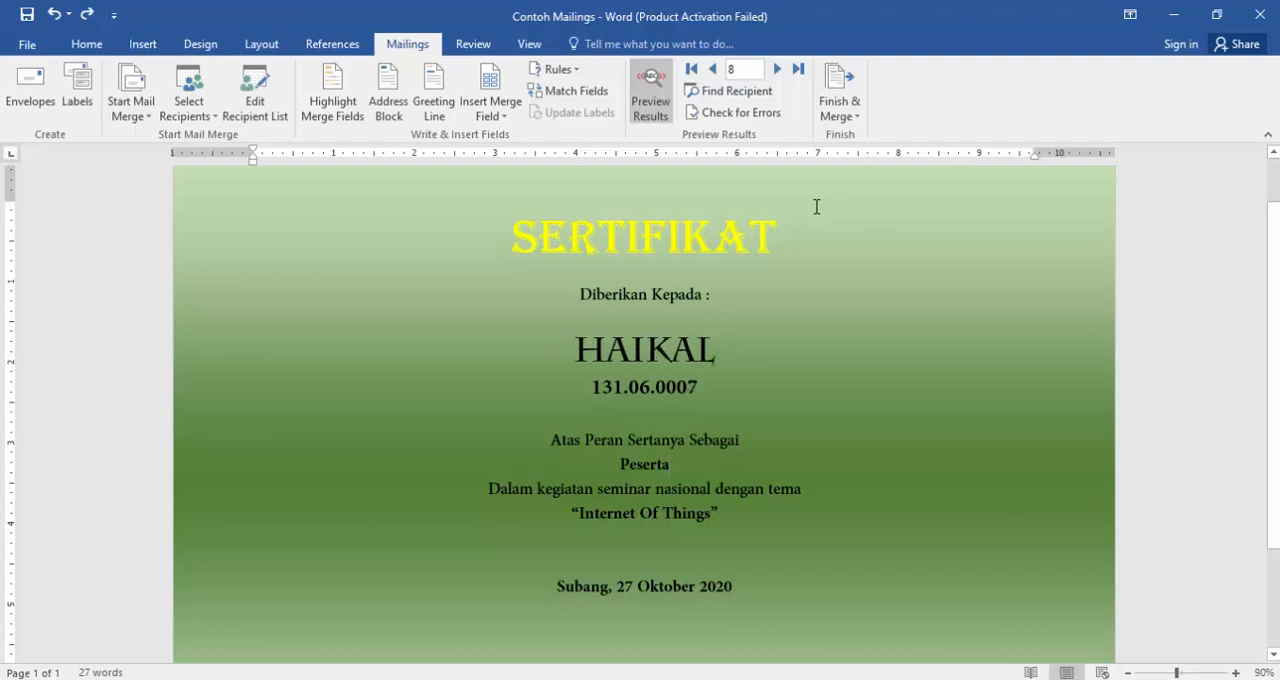
{"action": "key", "text": "ctrl+z"}
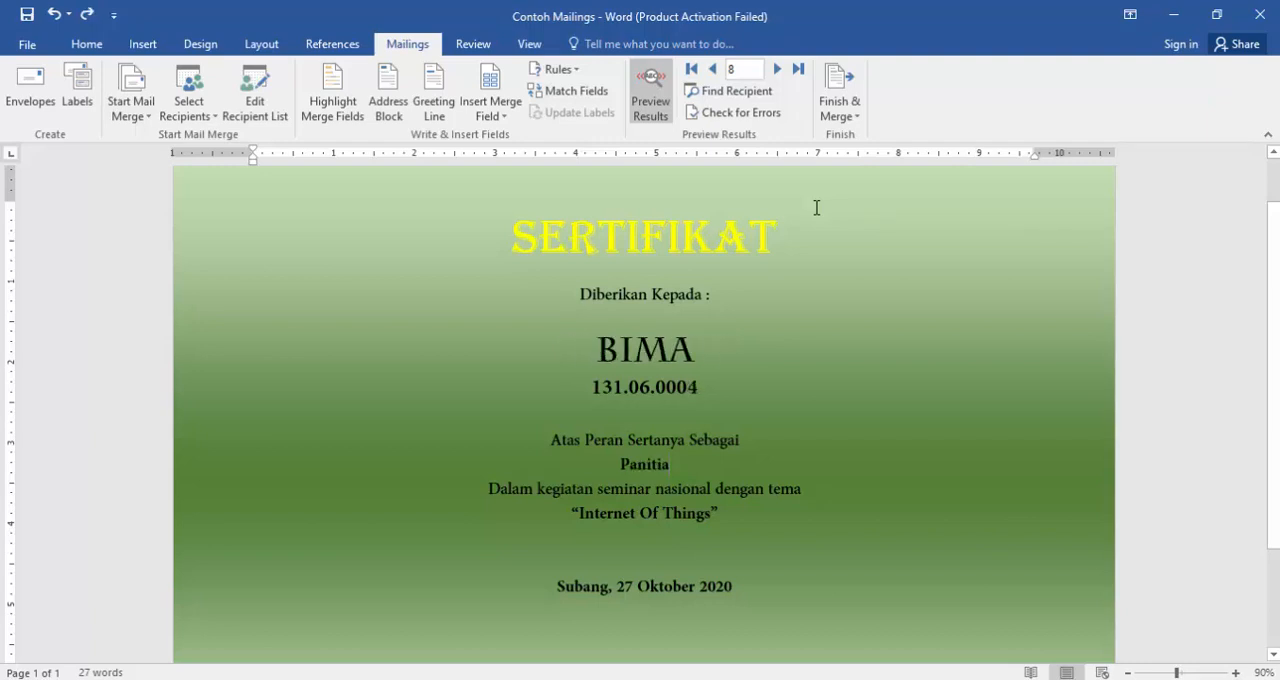
{"action": "key", "text": "ctrl+z"}
{"action": "key", "text": "ctrl+z"}
{"action": "key", "text": "ctrl+z"}
{"action": "key", "text": "ctrl+z"}
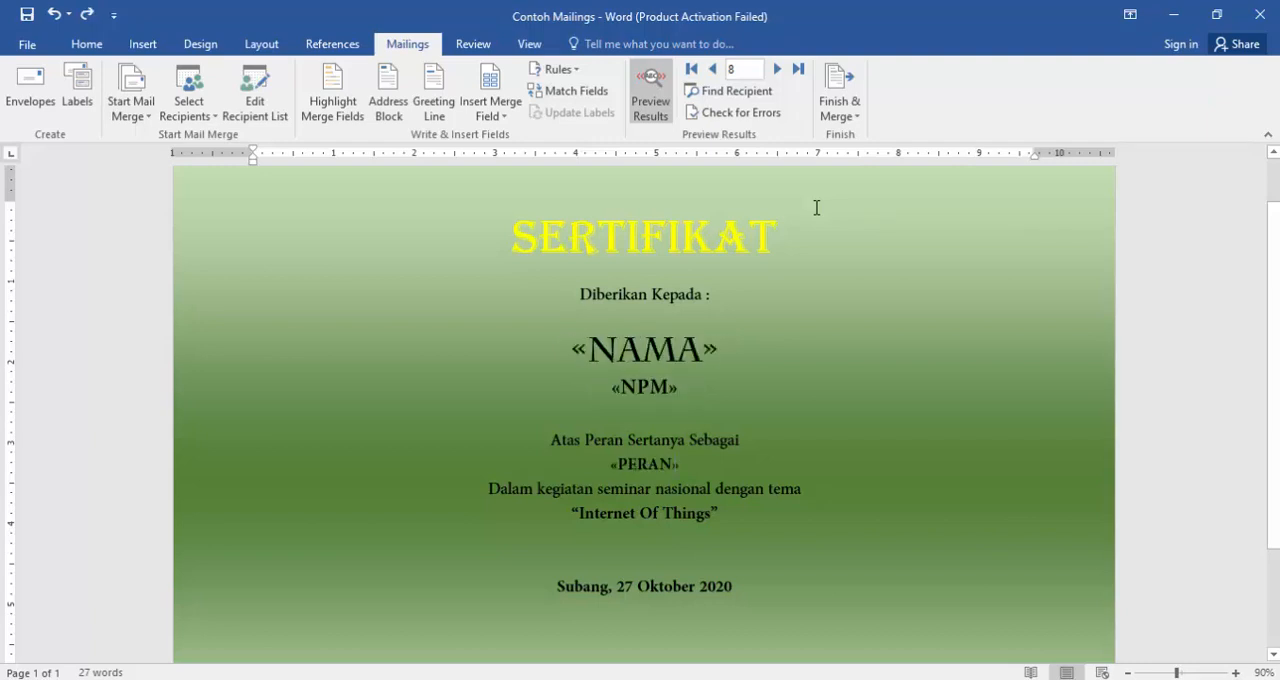
{"action": "key", "text": "ctrl+z"}
{"action": "key", "text": "ctrl+z"}
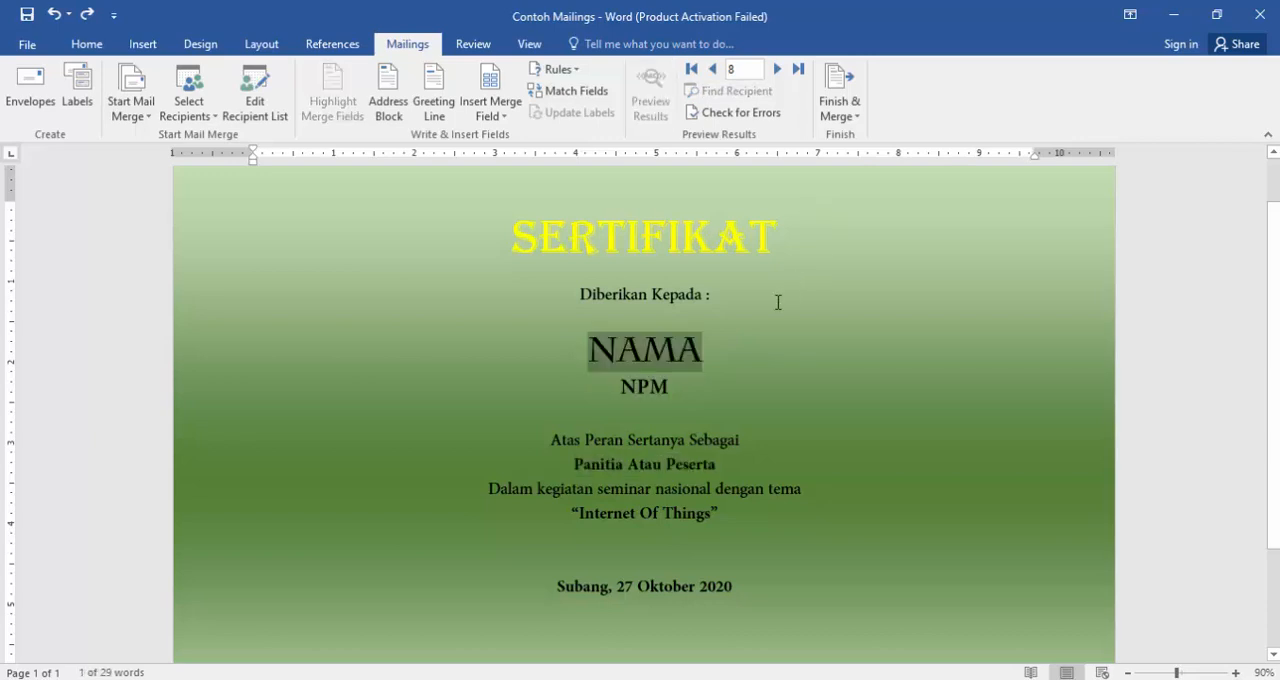
{"action": "left_click", "coordinate": [701, 364]}
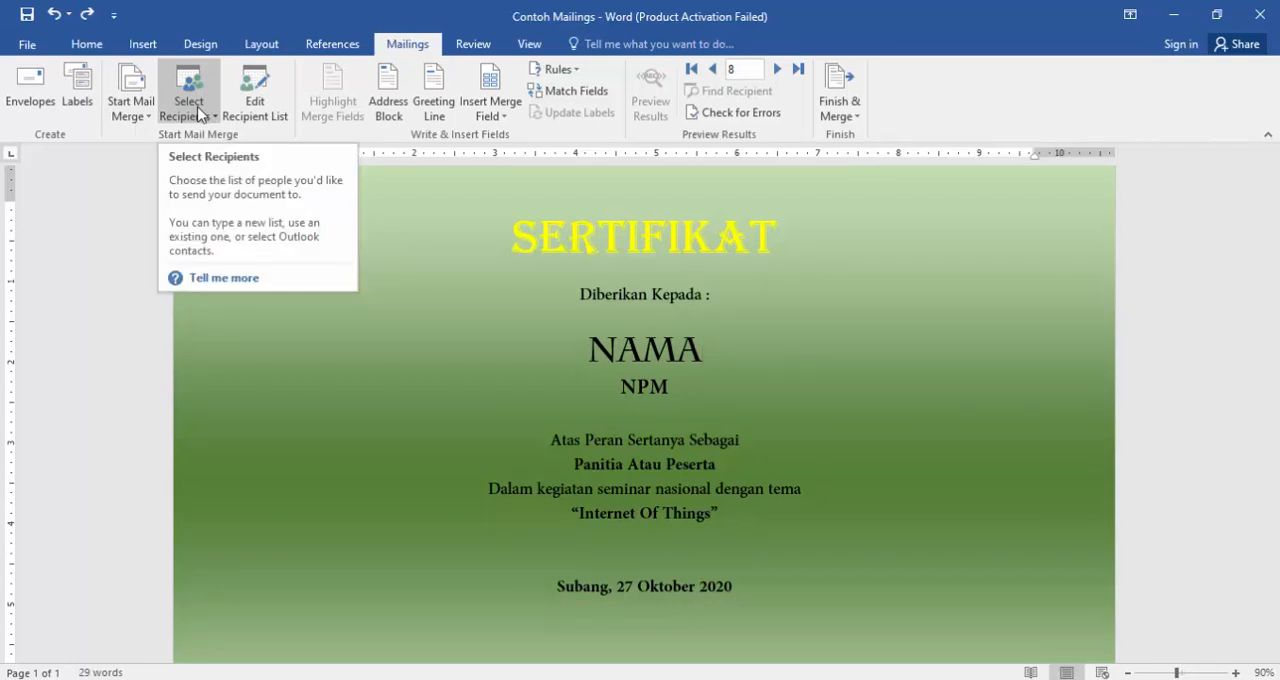
{"action": "left_click", "coordinate": [682, 356]}
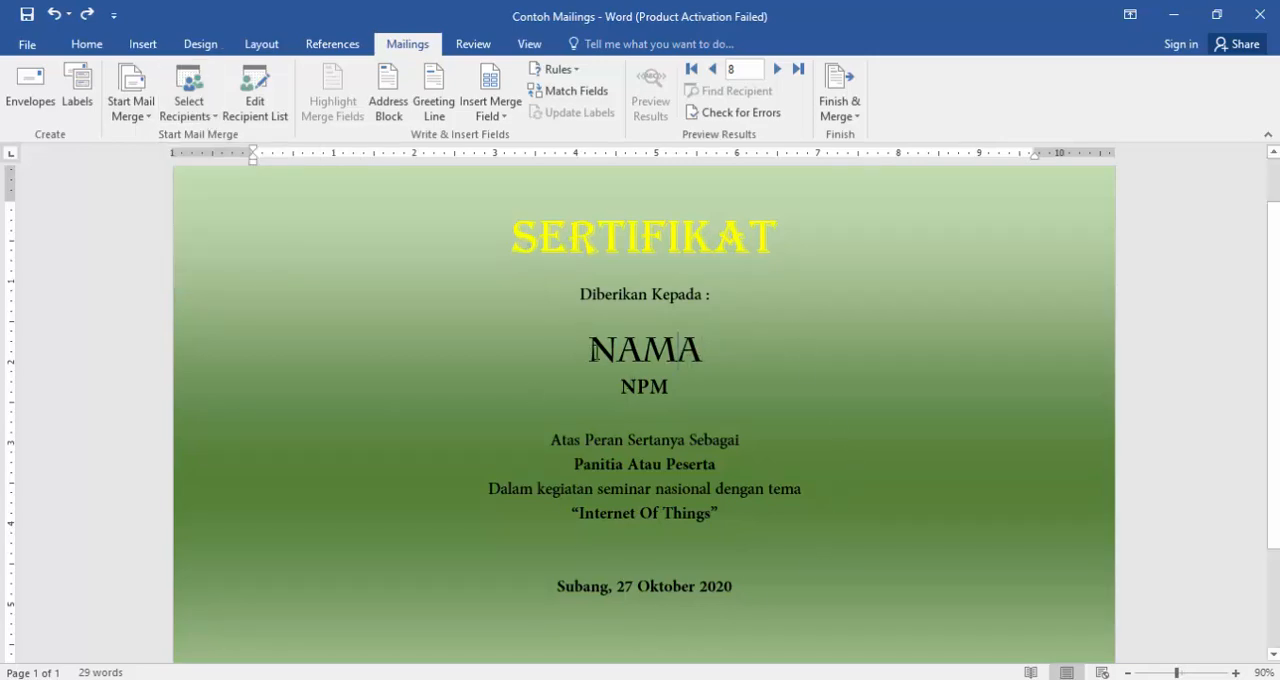
- Start a new manually typed recipient list for the mail merge and open its column customization
{"action": "left_click", "coordinate": [207, 119]}
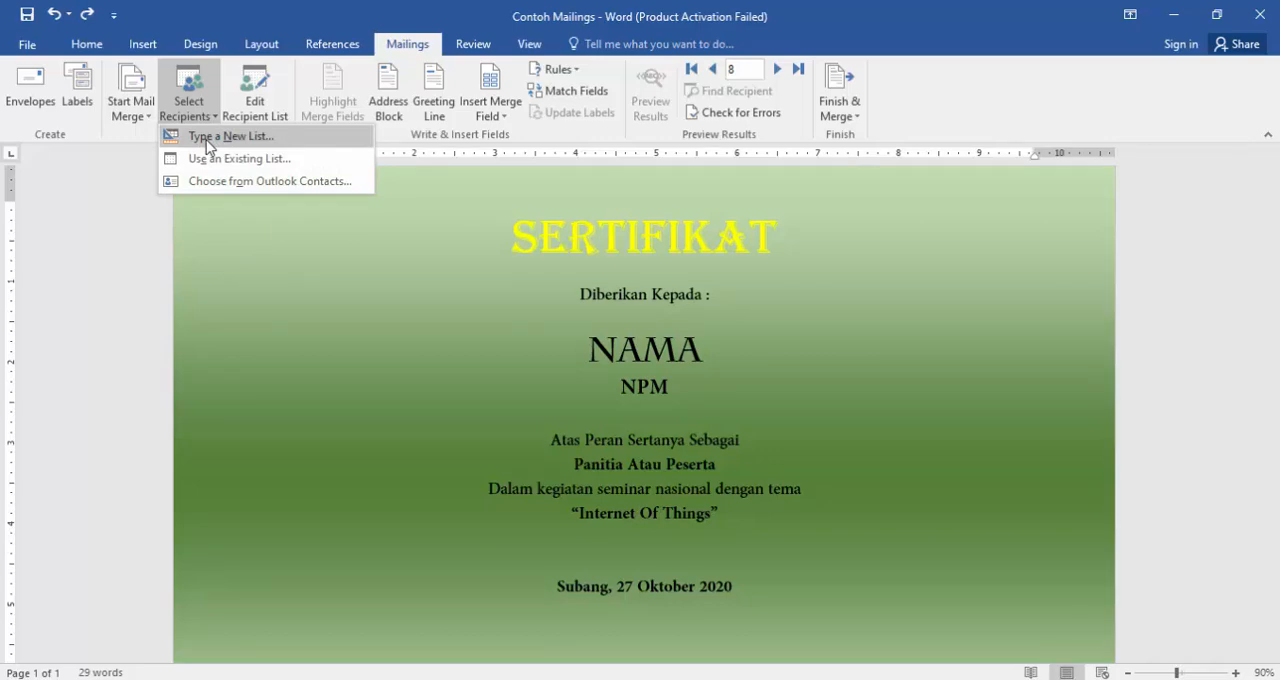
{"action": "left_click", "coordinate": [207, 142]}
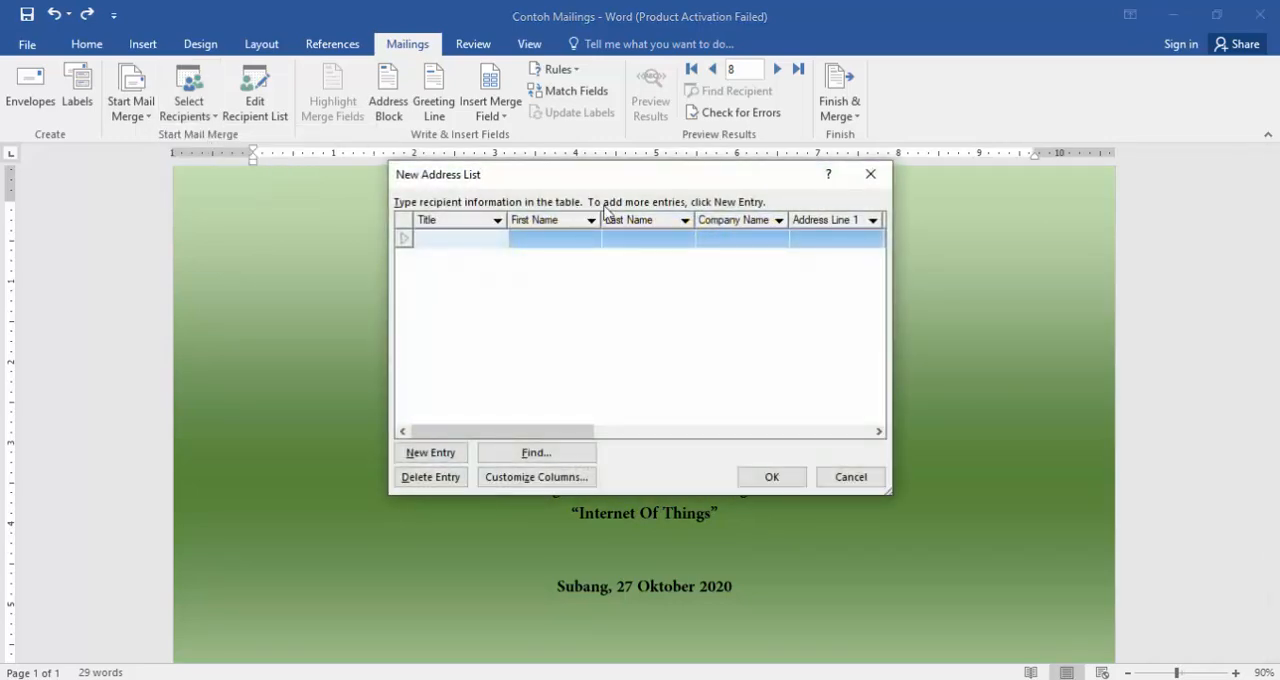
{"action": "left_click_drag", "start_coordinate": [613, 181], "coordinate": [821, 139]}
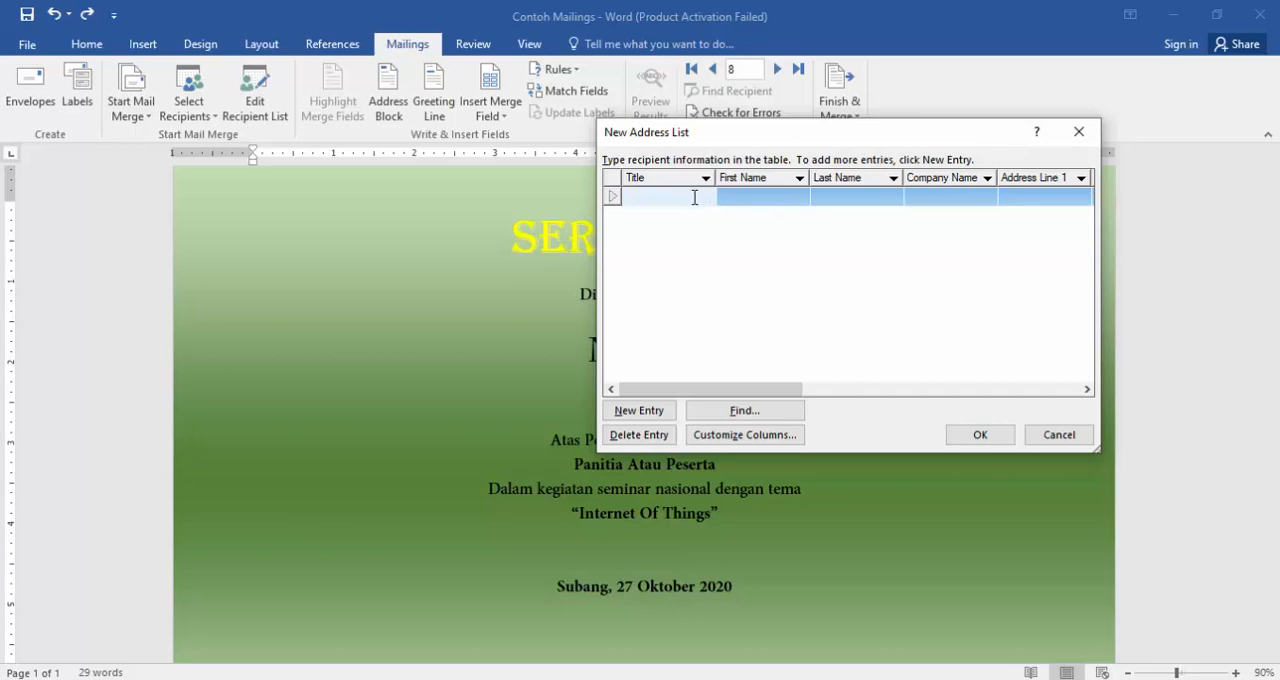
{"action": "left_click", "coordinate": [733, 436]}
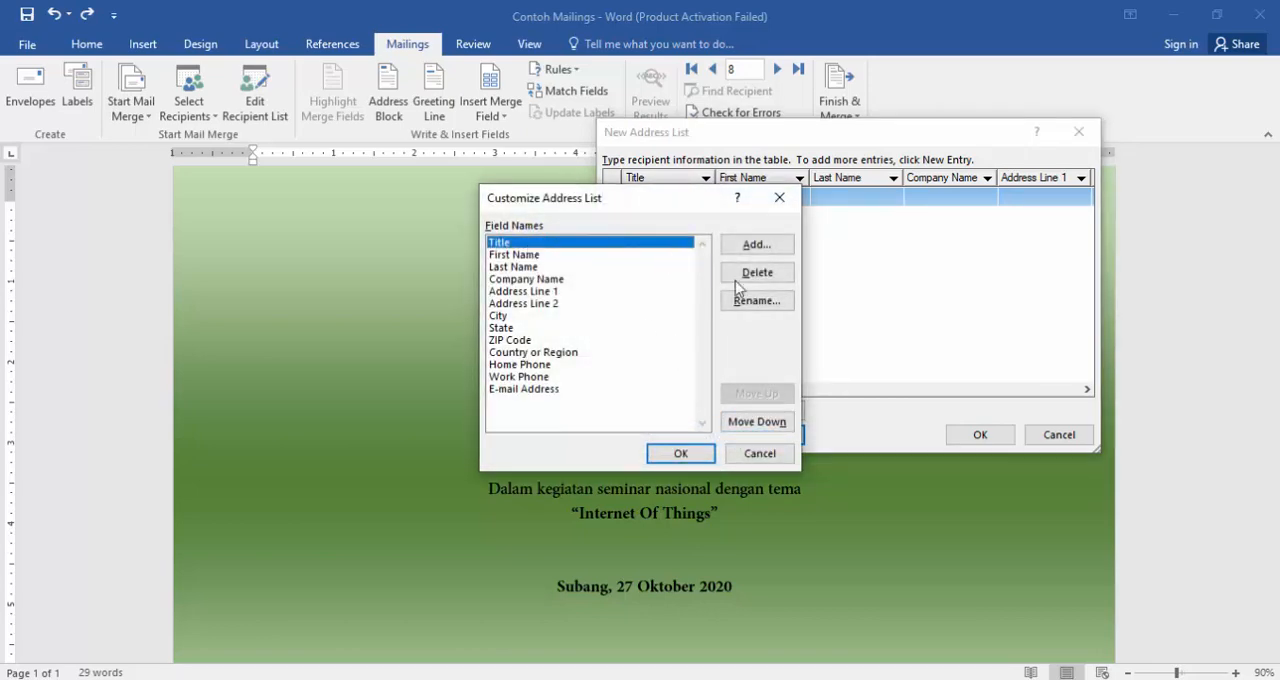
- Rename the Title field of the new address list to NPM
{"action": "left_click", "coordinate": [758, 302]}
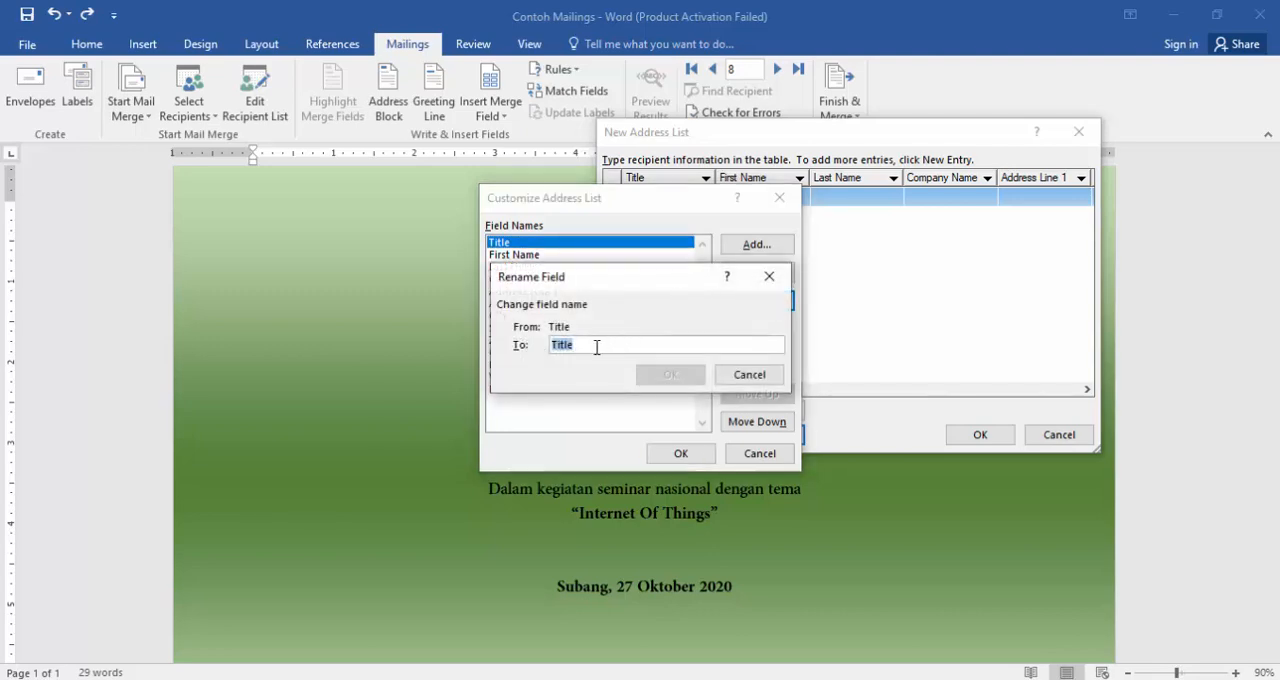
{"action": "left_click", "coordinate": [771, 278]}
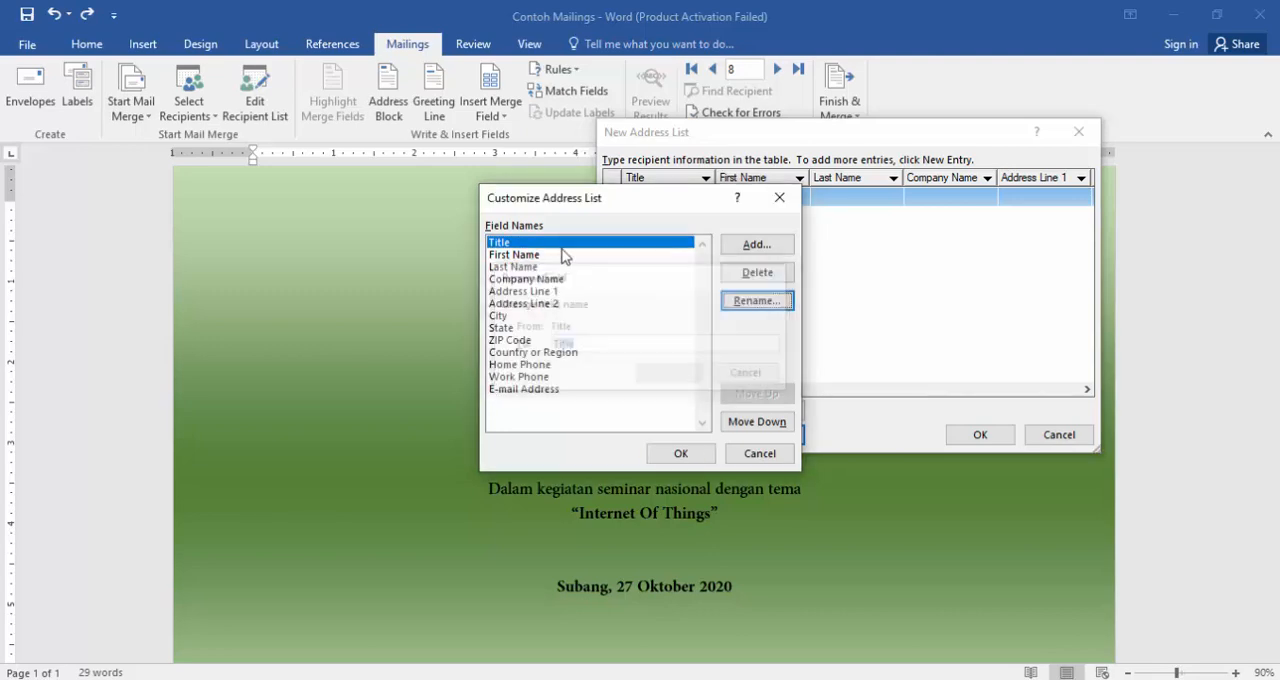
{"action": "left_click", "coordinate": [747, 302]}
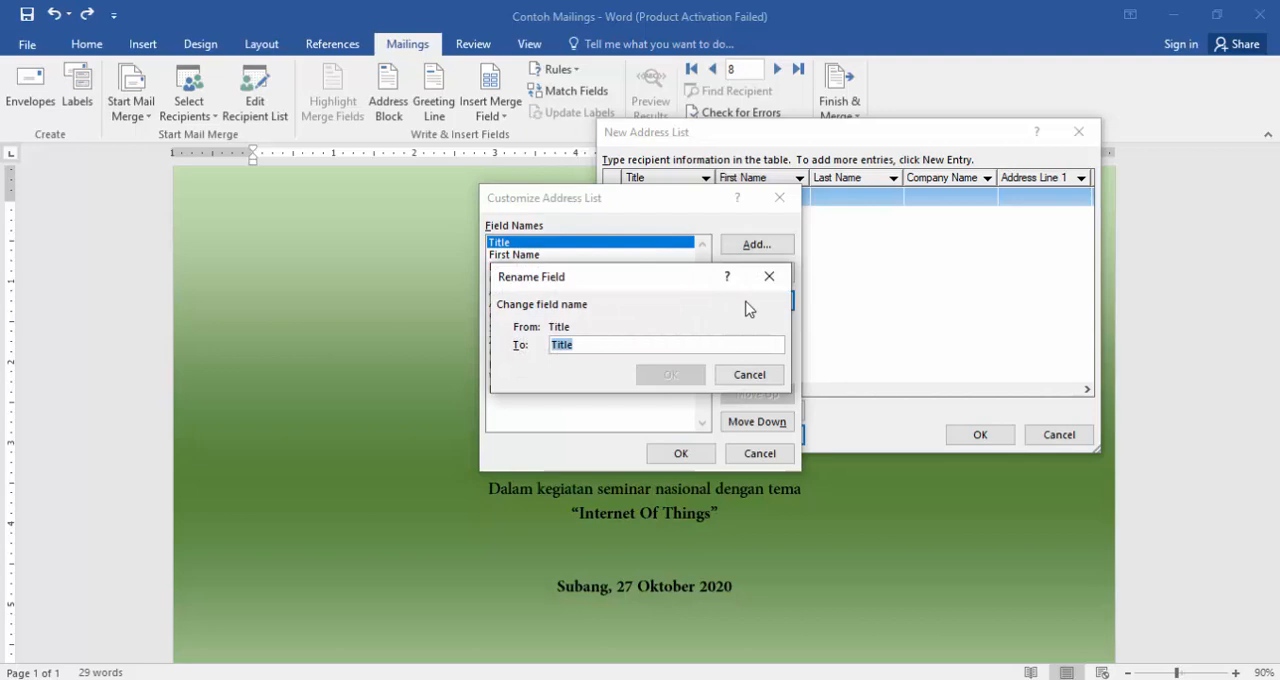
{"action": "type", "text": "NPM"}
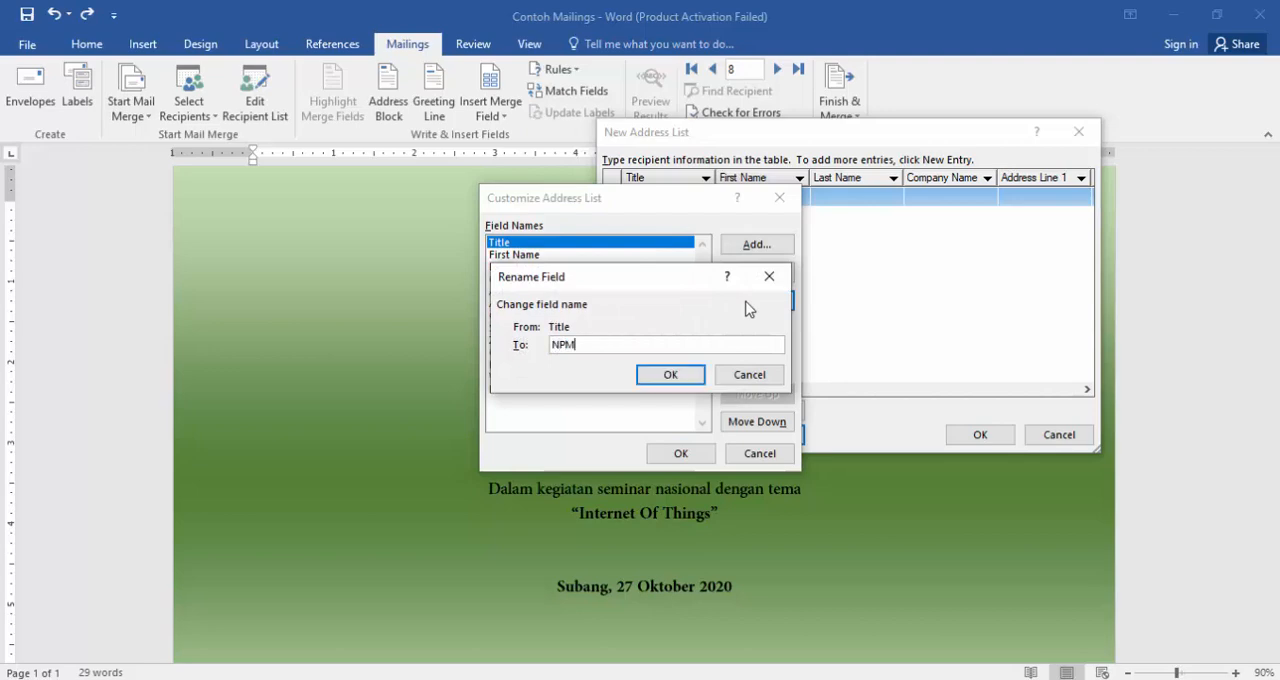
{"action": "left_click", "coordinate": [670, 375]}
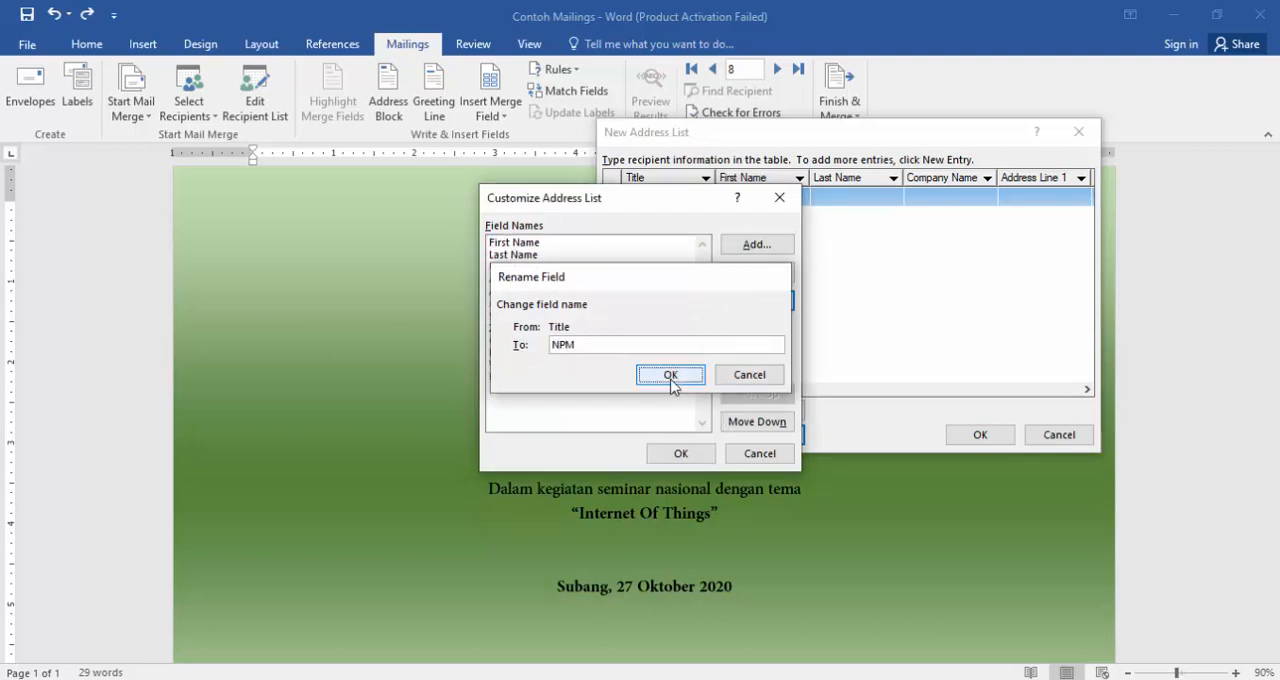
- Rename the First Name field of the address list to NAMA
{"action": "left_click", "coordinate": [532, 256]}
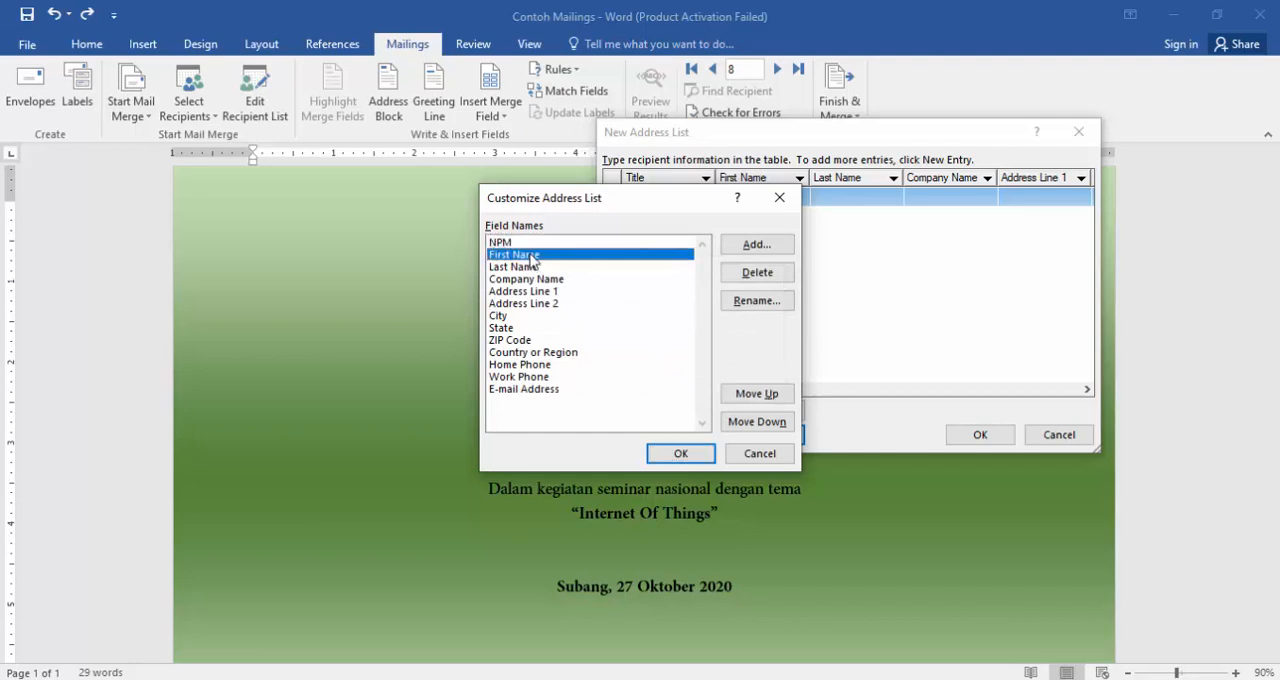
{"action": "left_click", "coordinate": [757, 301]}
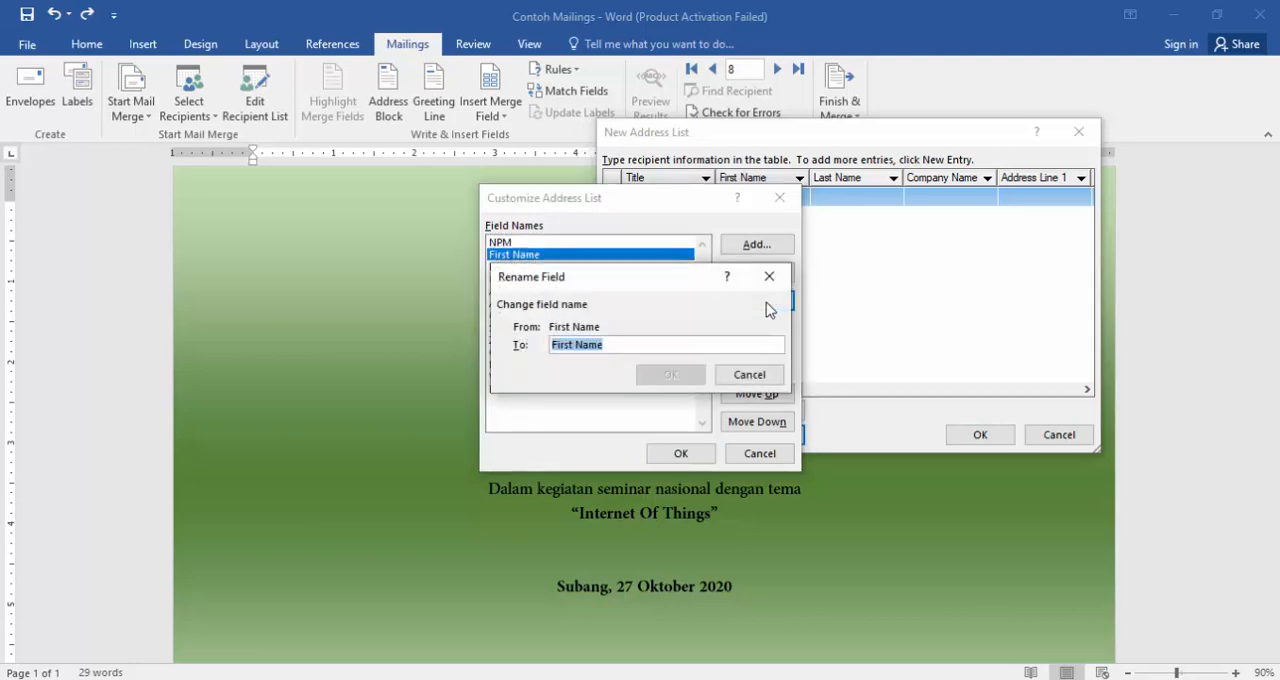
{"action": "type", "text": "h"}
{"action": "key", "text": "BackSpace"}
{"action": "type", "text": "N"}
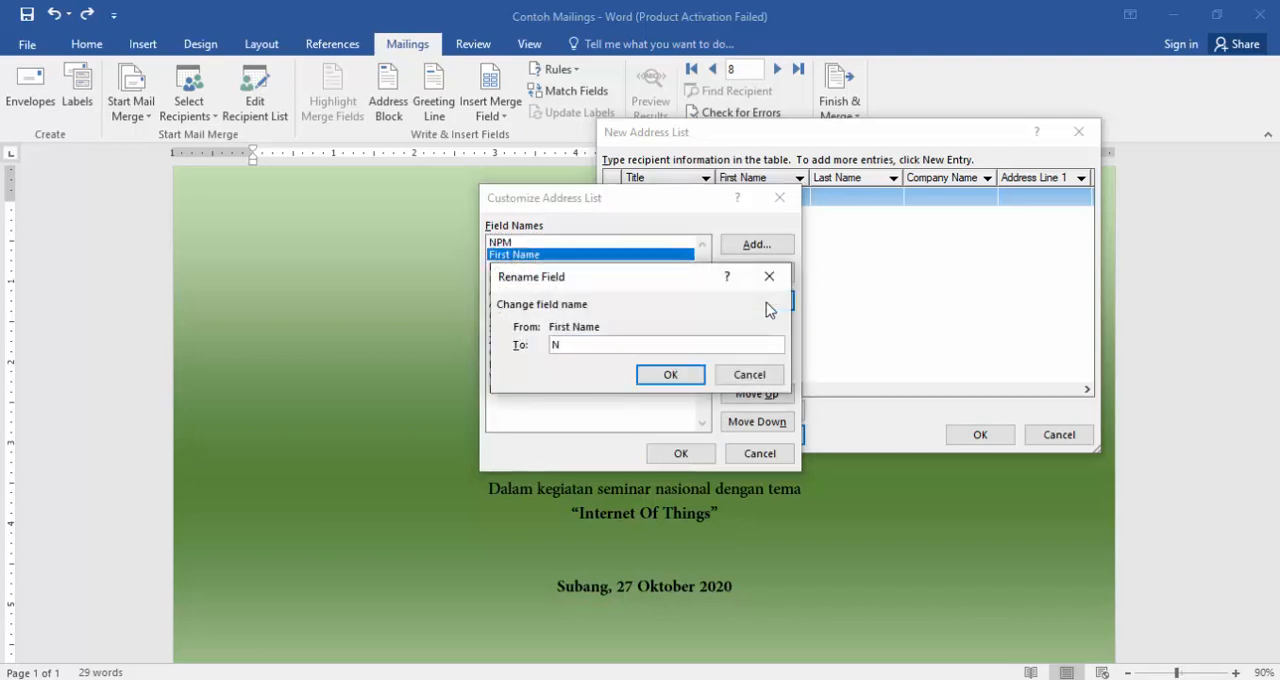
{"action": "type", "text": "AMA"}
{"action": "left_click", "coordinate": [680, 376]}
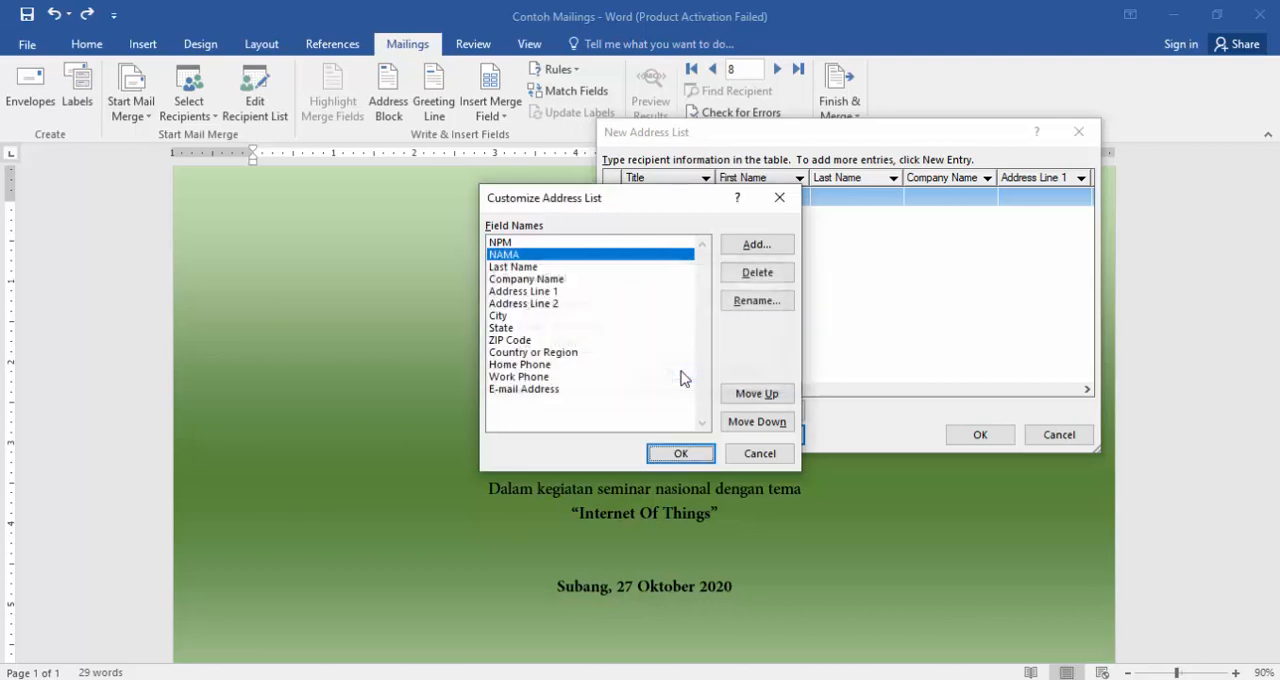
- Rename the Last Name field of the address list to PERAN
{"action": "left_click", "coordinate": [520, 267]}
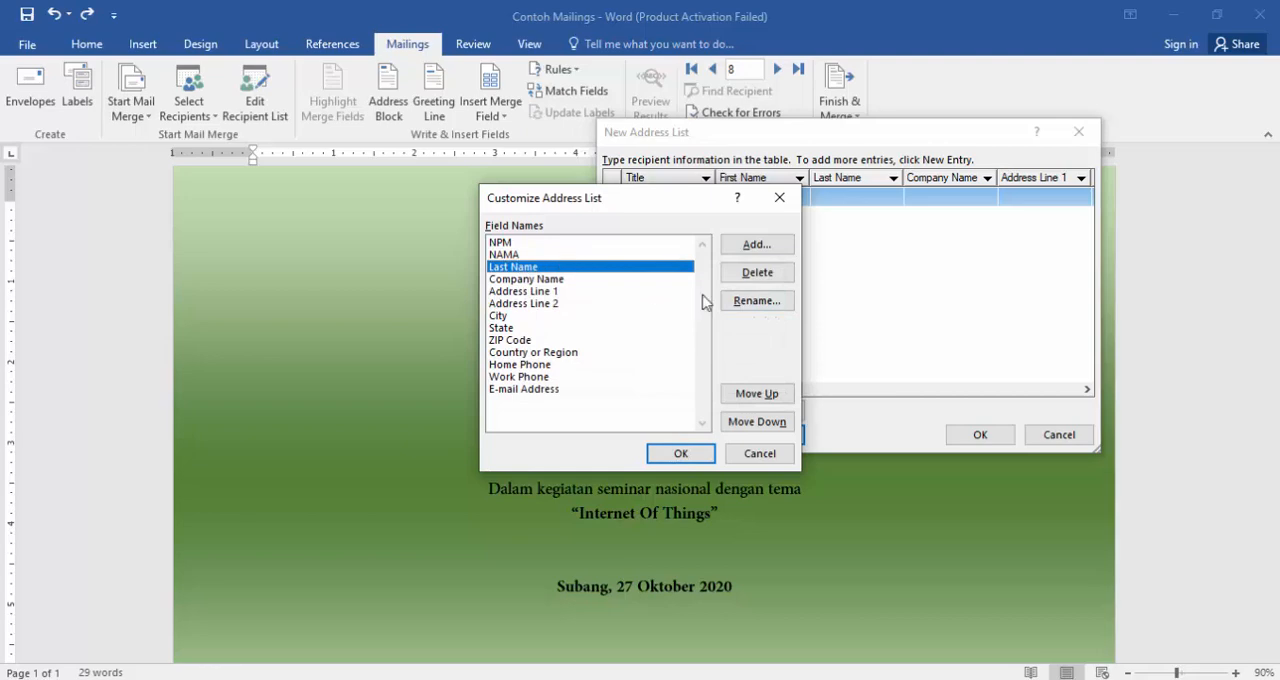
{"action": "left_click", "coordinate": [755, 302]}
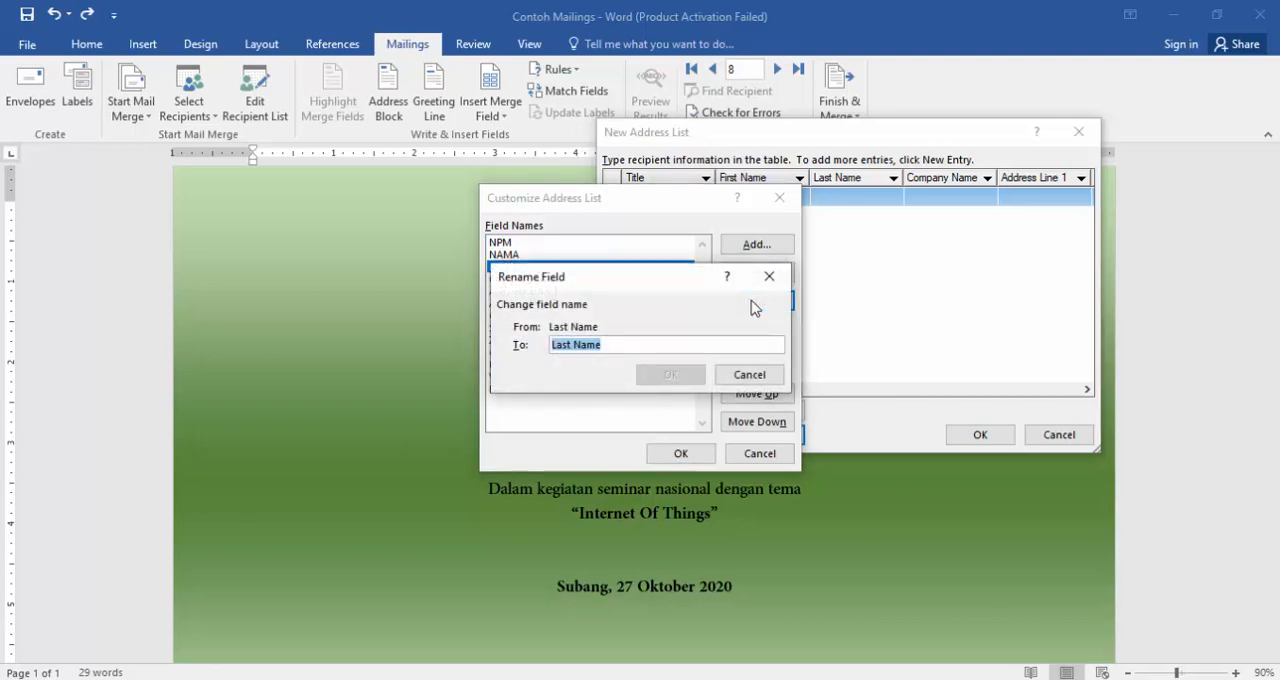
{"action": "type", "text": "Peran"}
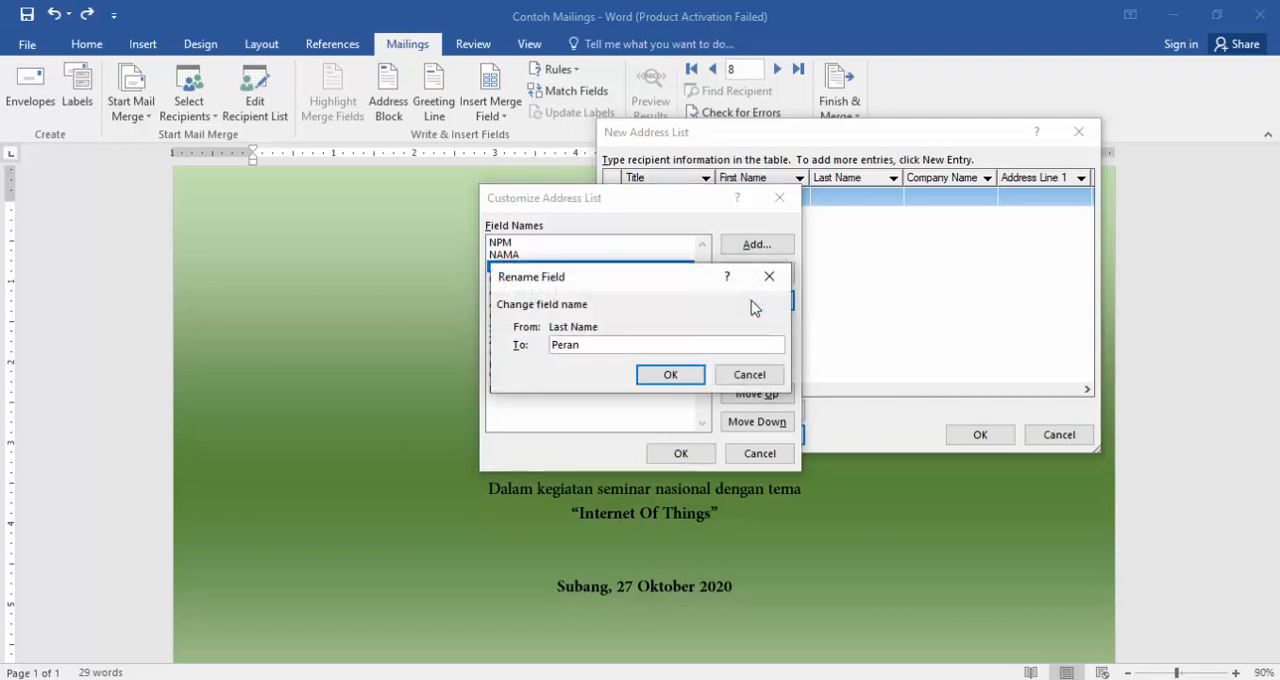
{"action": "key", "text": "BackSpace"}
{"action": "key", "text": "BackSpace"}
{"action": "key", "text": "BackSpace"}
{"action": "key", "text": "BackSpace"}
{"action": "type", "text": "PERAN"}
{"action": "left_click", "coordinate": [688, 377]}
- Delete the Company Name and Address Line 1 fields from the address list
{"action": "left_click", "coordinate": [556, 281]}
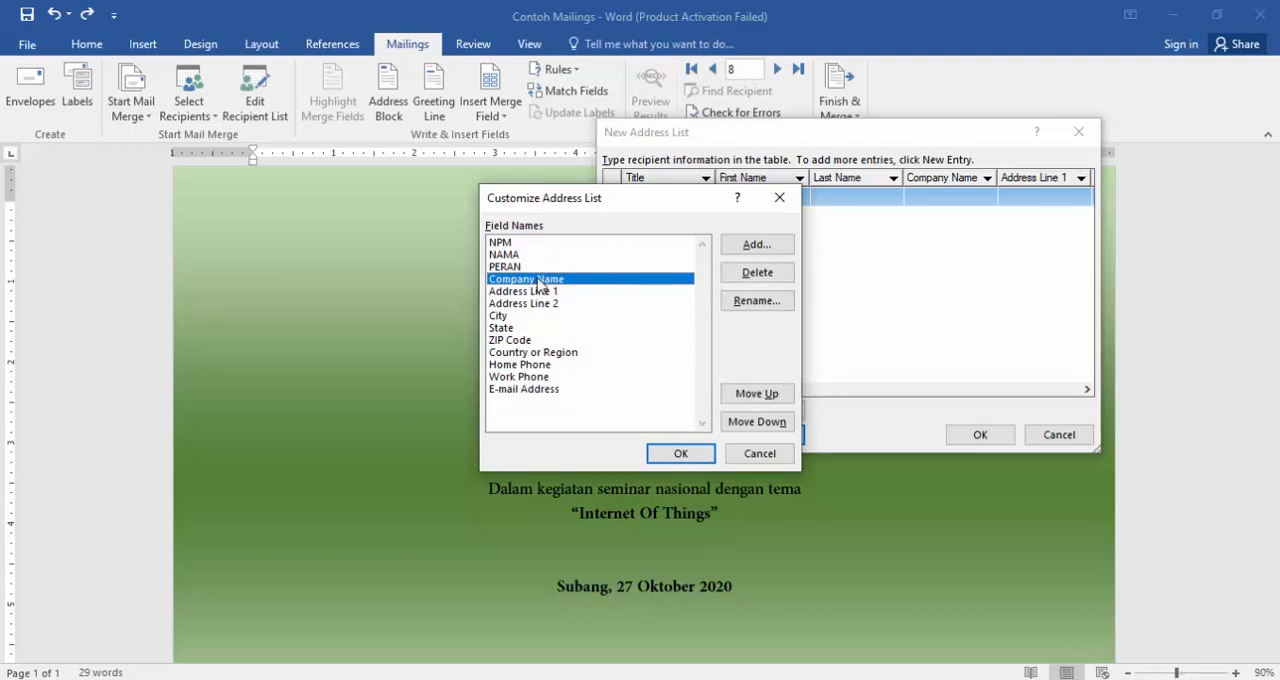
{"action": "left_click", "coordinate": [563, 292]}
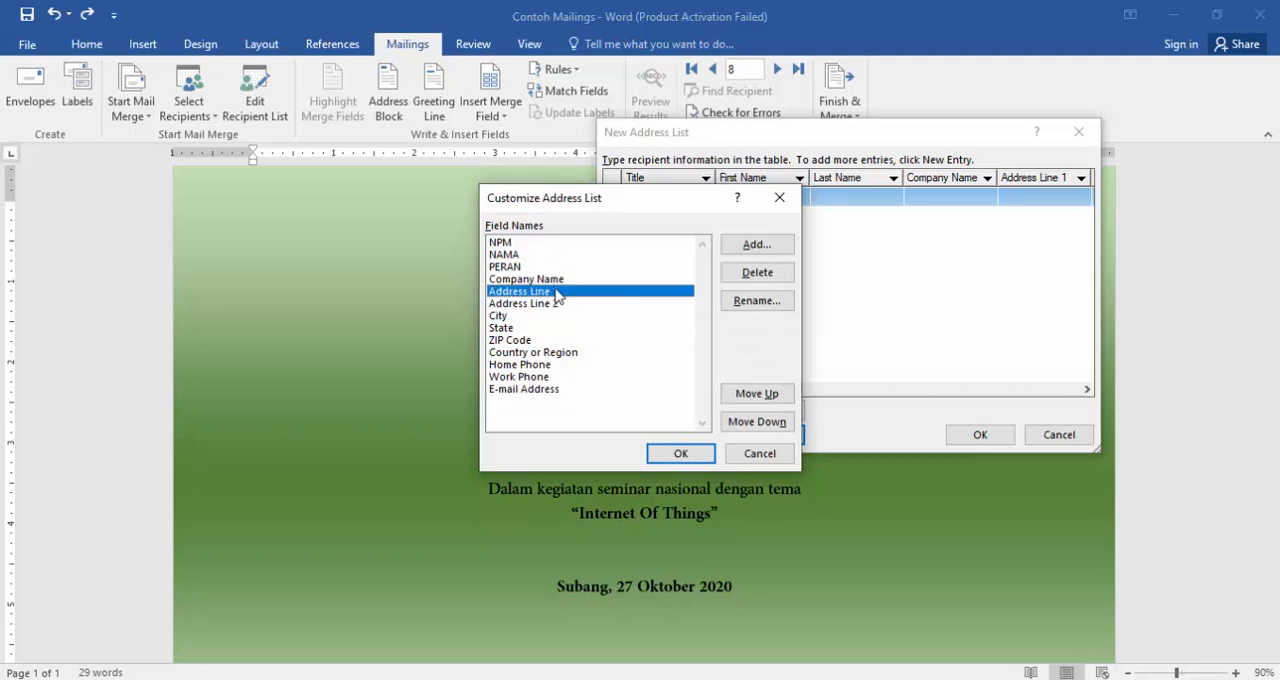
{"action": "left_click", "coordinate": [560, 284]}
{"action": "left_click", "coordinate": [752, 274]}
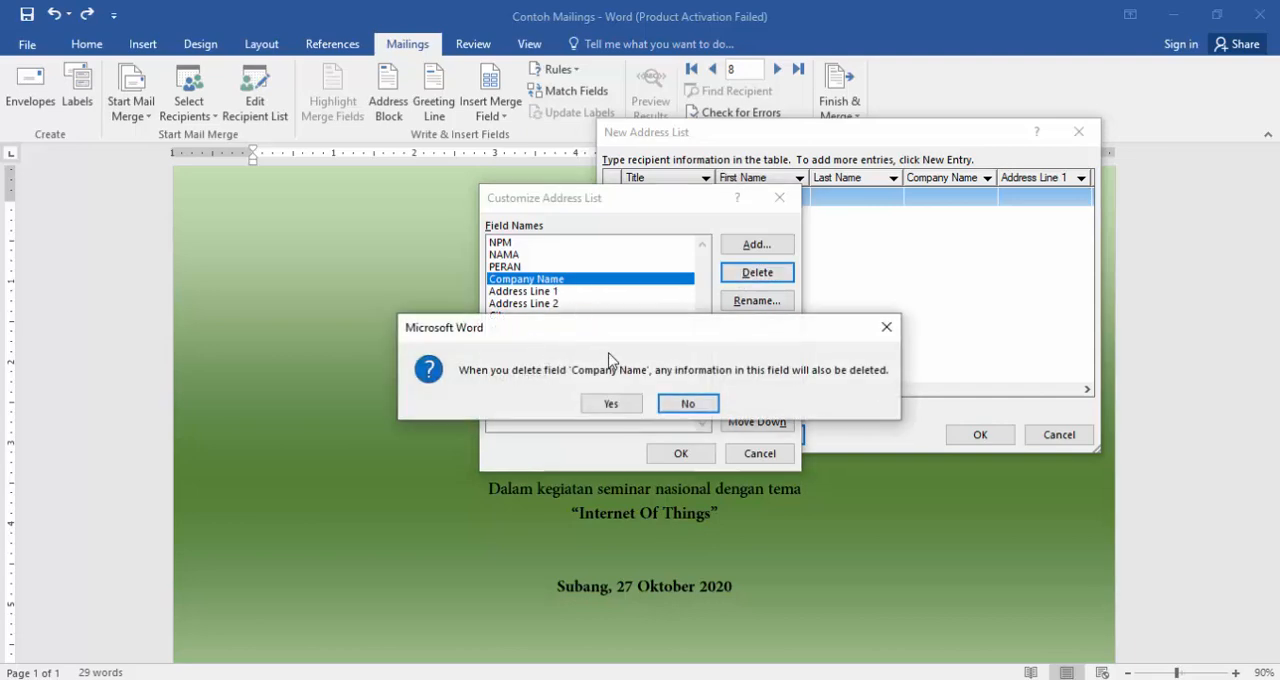
{"action": "left_click", "coordinate": [638, 411]}
{"action": "left_click", "coordinate": [538, 282]}
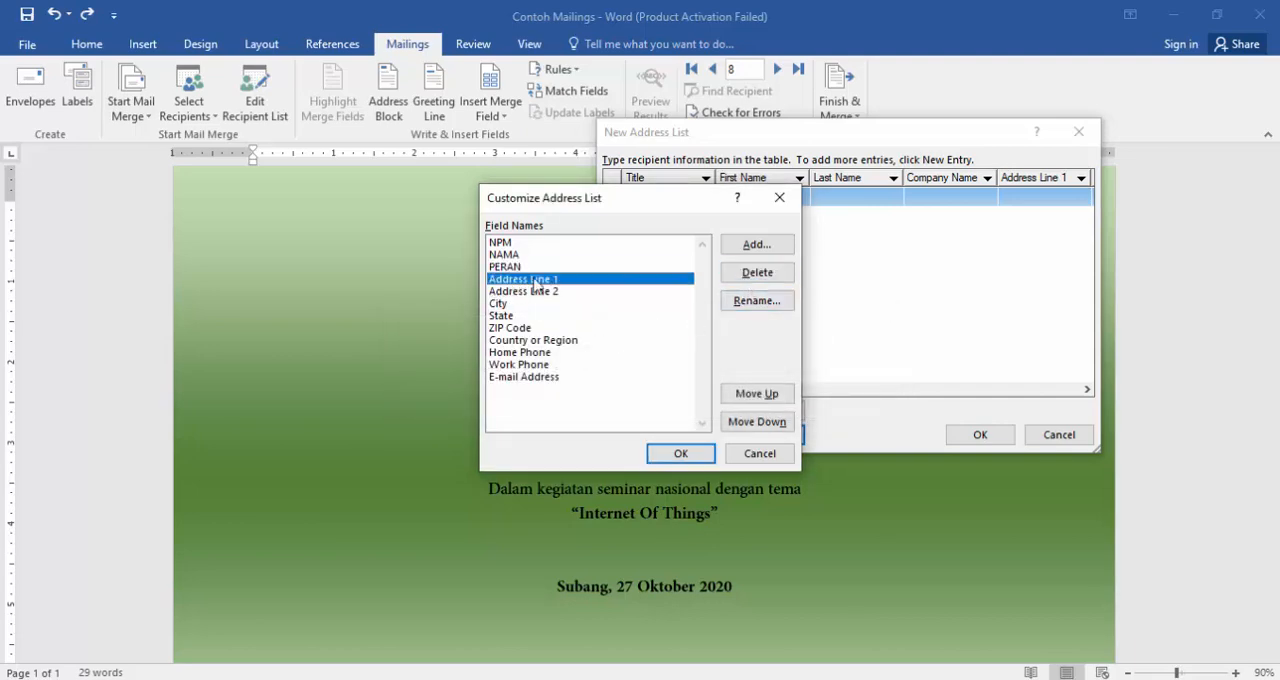
{"action": "left_click", "coordinate": [740, 279]}
{"action": "left_click", "coordinate": [612, 405]}
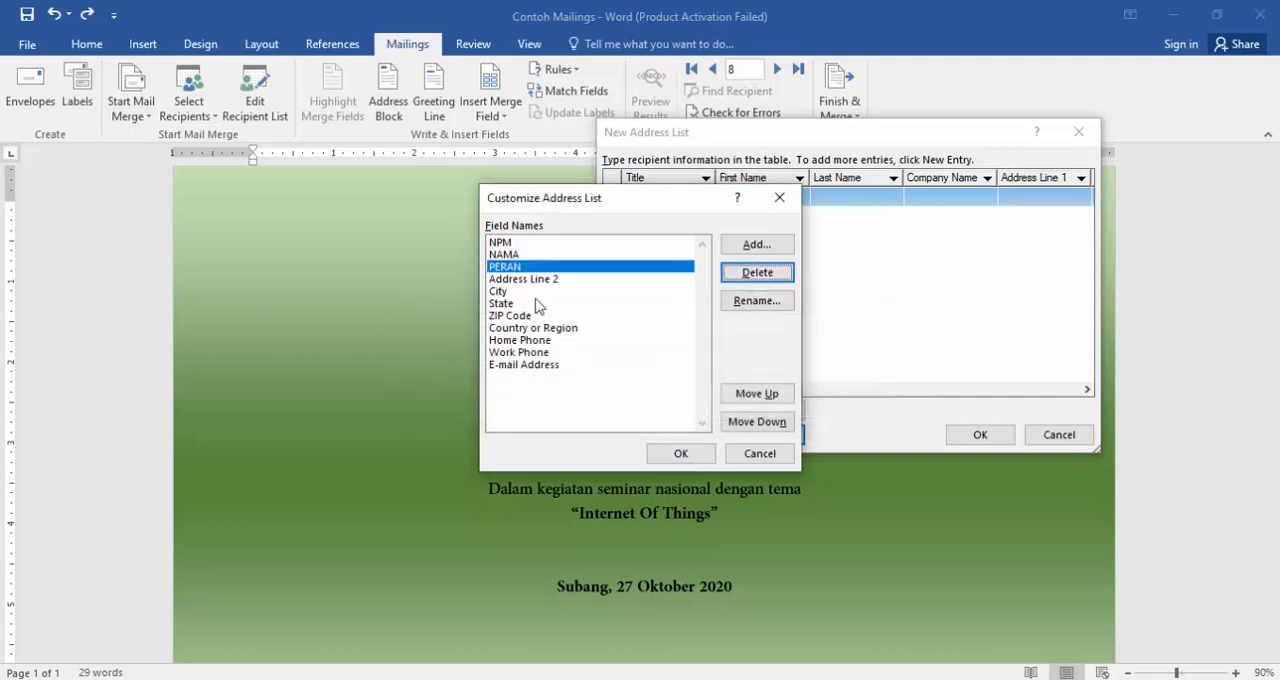
- Delete Address Line 2 and all remaining default fields through E-mail Address, keeping only NPM, NAMA and PERAN, and apply the column changes
{"action": "left_click", "coordinate": [576, 283]}
{"action": "left_click", "coordinate": [745, 277]}
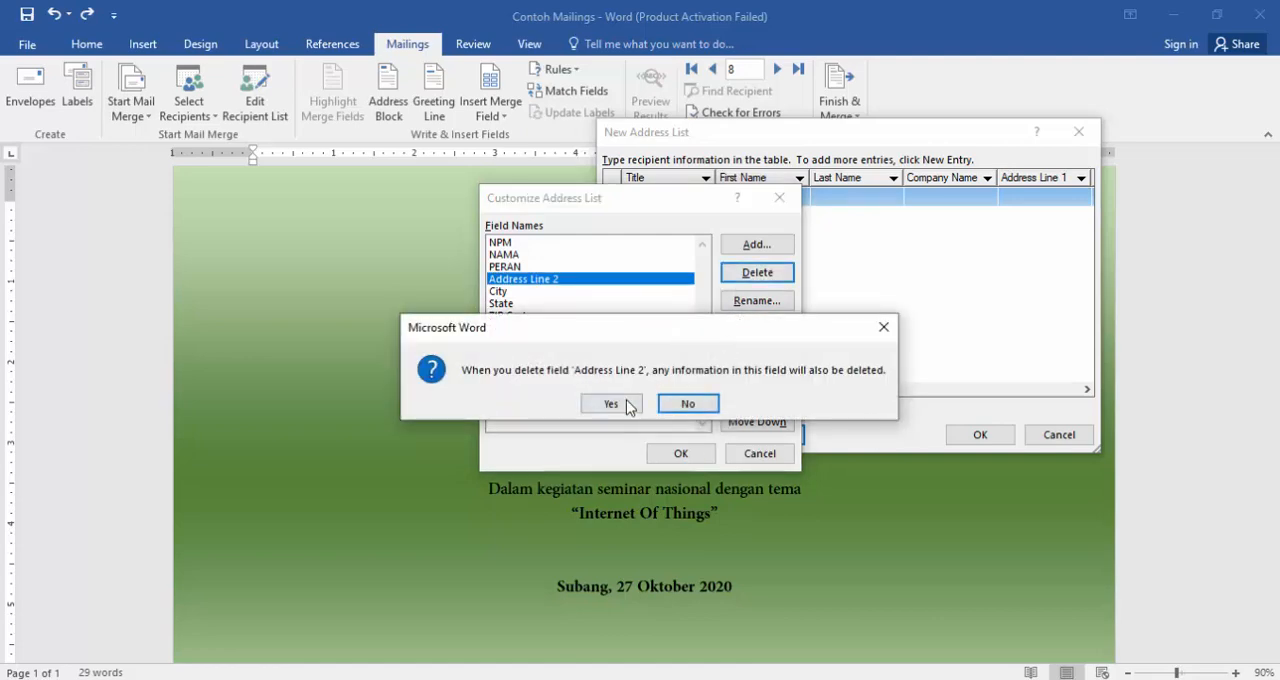
{"action": "left_click", "coordinate": [608, 405]}
{"action": "left_click", "coordinate": [735, 279]}
{"action": "left_click", "coordinate": [630, 406]}
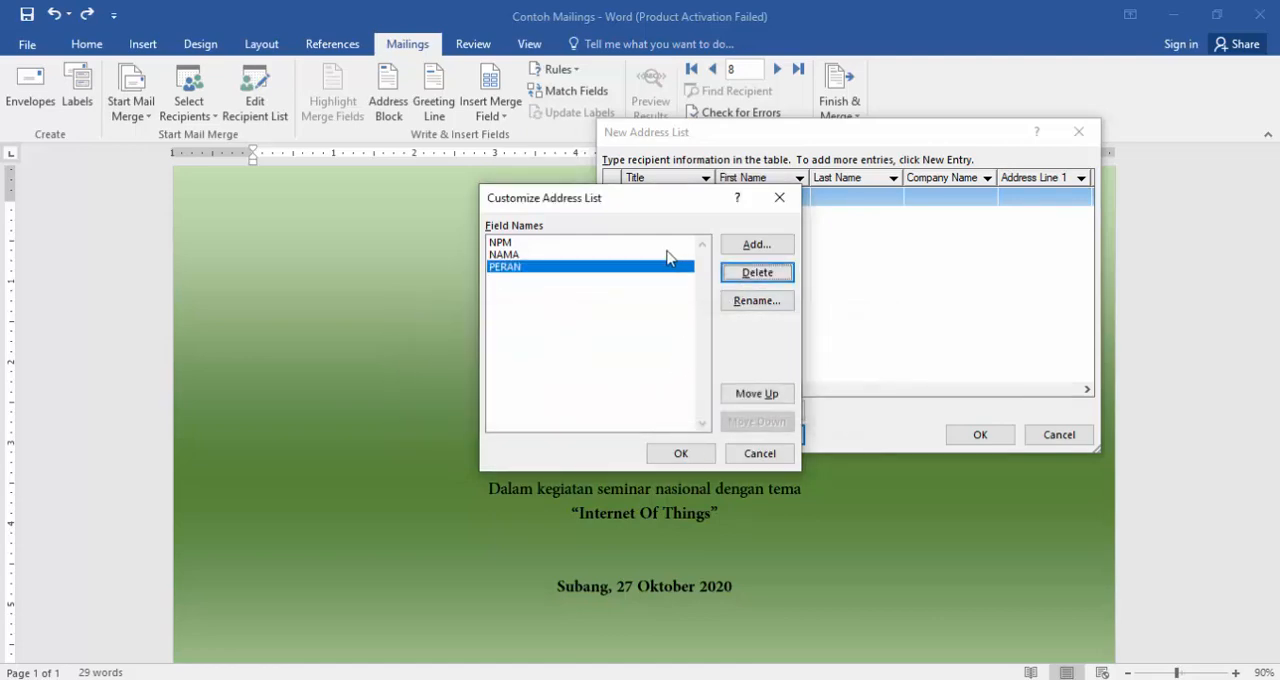
{"action": "left_click", "coordinate": [619, 244]}
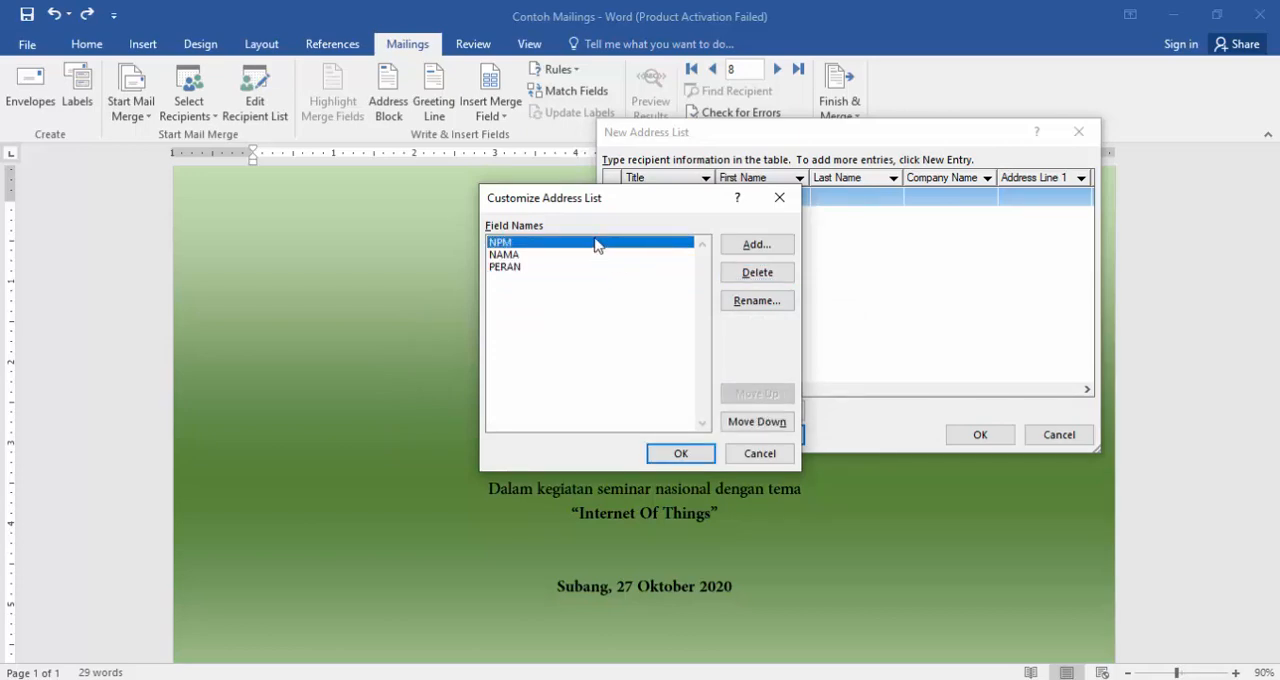
{"action": "left_click", "coordinate": [685, 455]}
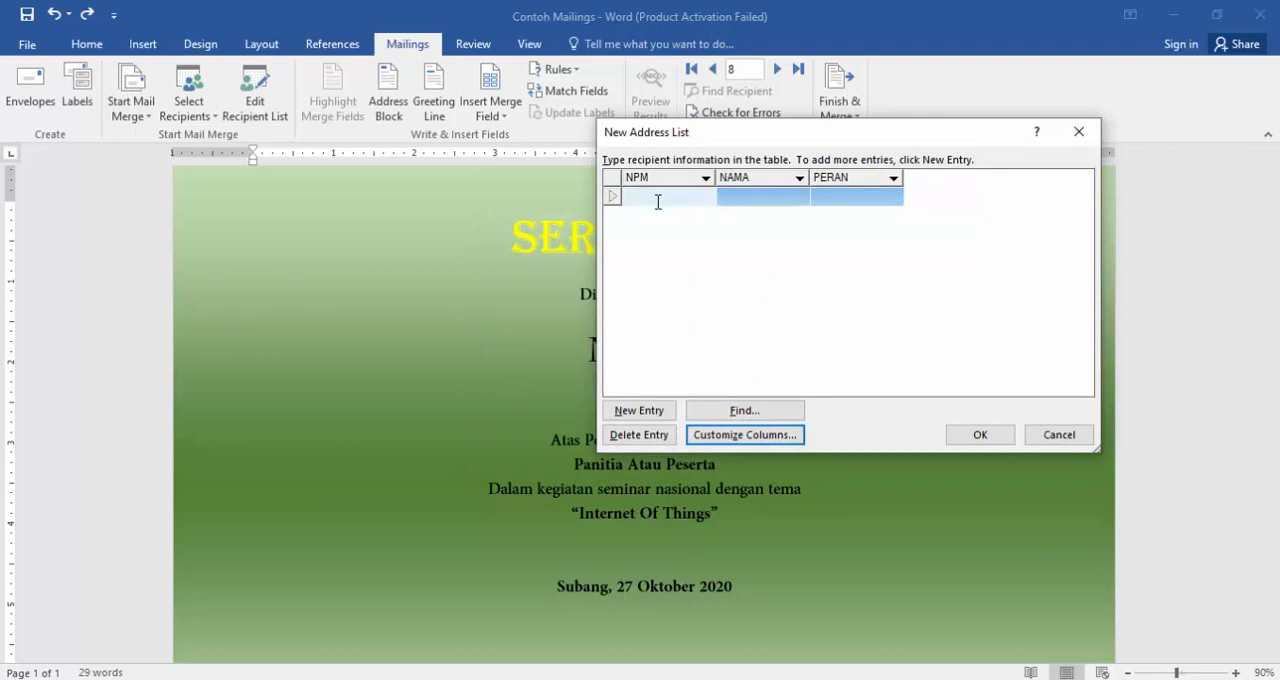
- Fill in the first recipient entry with the student number, the recipient's name and the role PANITIA
{"action": "type", "text": "131.00001"}
{"action": "left_click", "coordinate": [779, 195]}
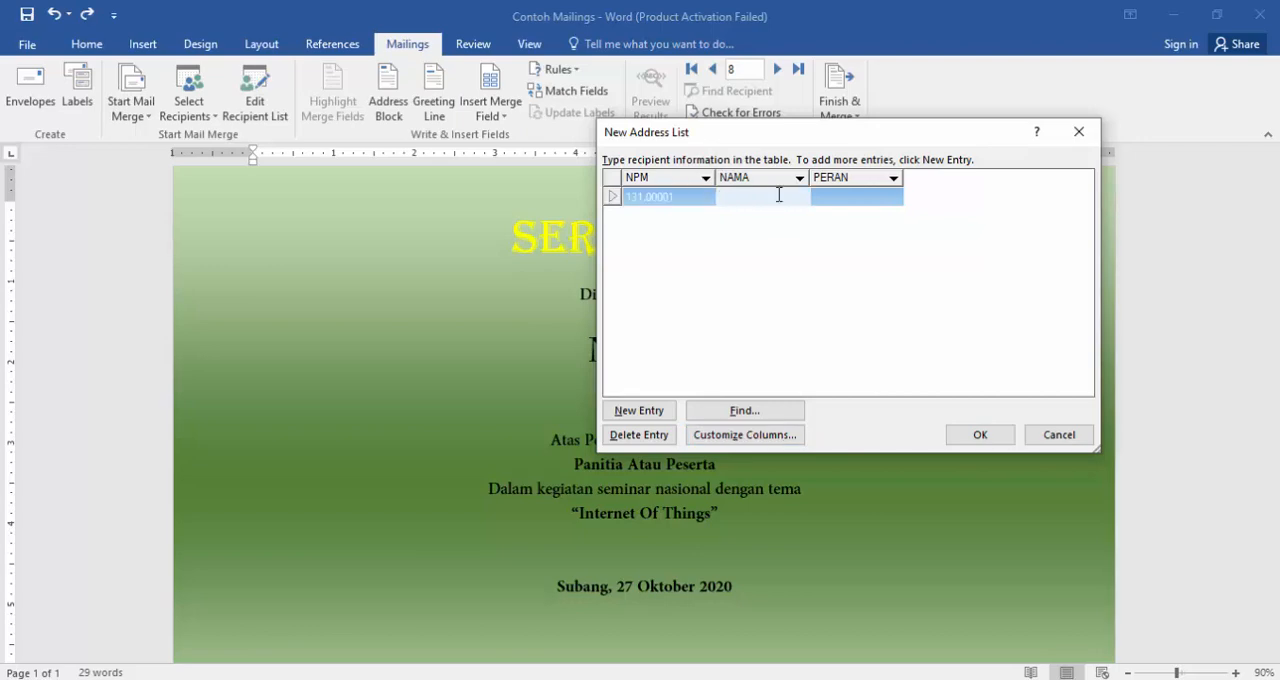
{"action": "type", "text": "DENI"}
{"action": "left_click", "coordinate": [846, 198]}
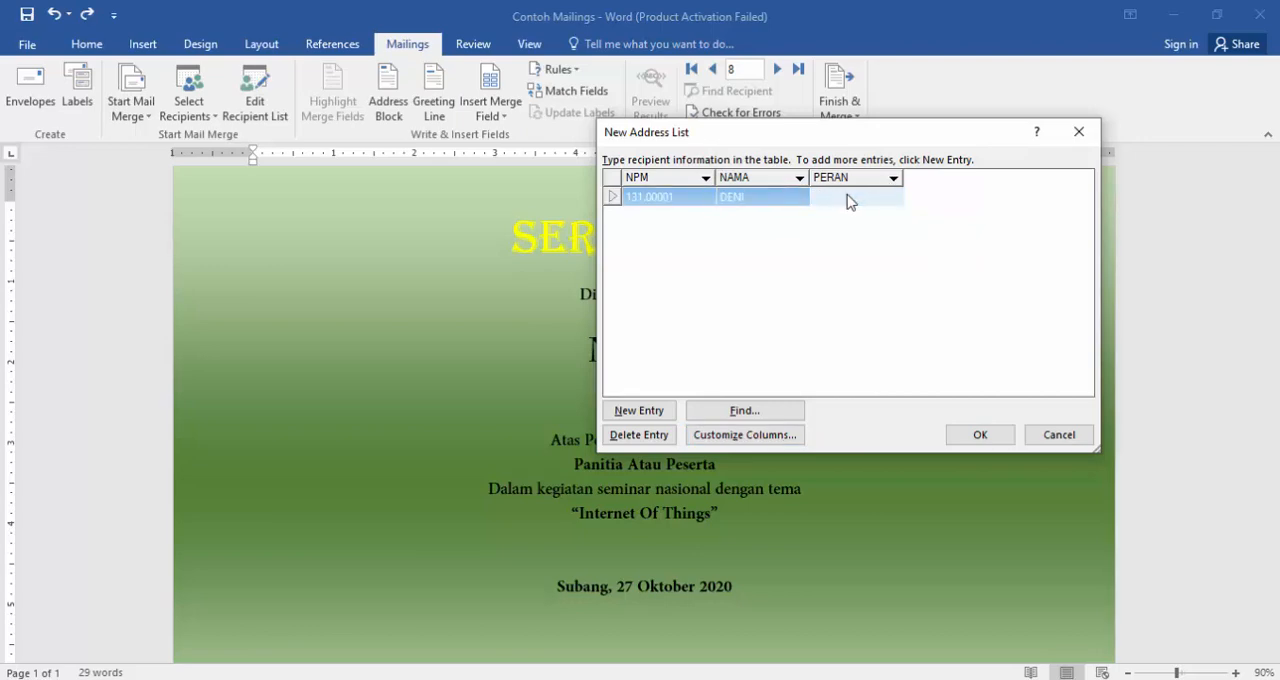
{"action": "type", "text": "PANITIA"}
{"action": "left_click", "coordinate": [650, 217]}
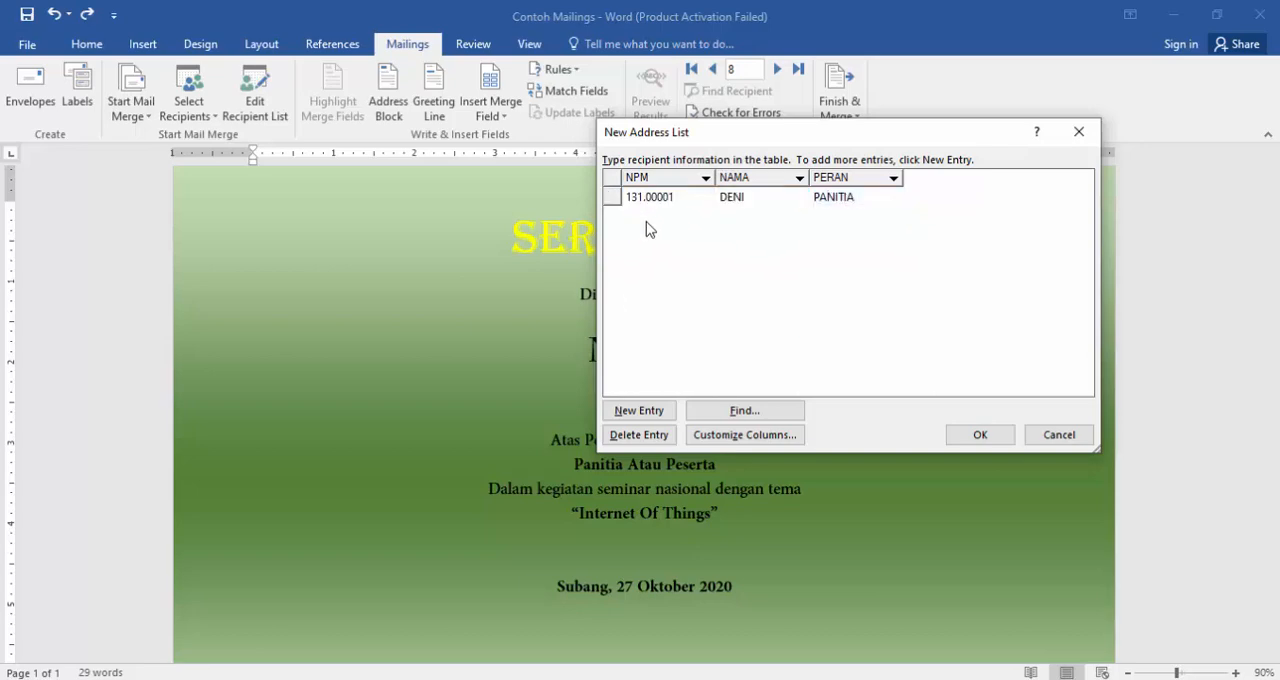
- Add a second recipient entry with its student number, name and the role PESERTA
{"action": "left_click", "coordinate": [620, 412]}
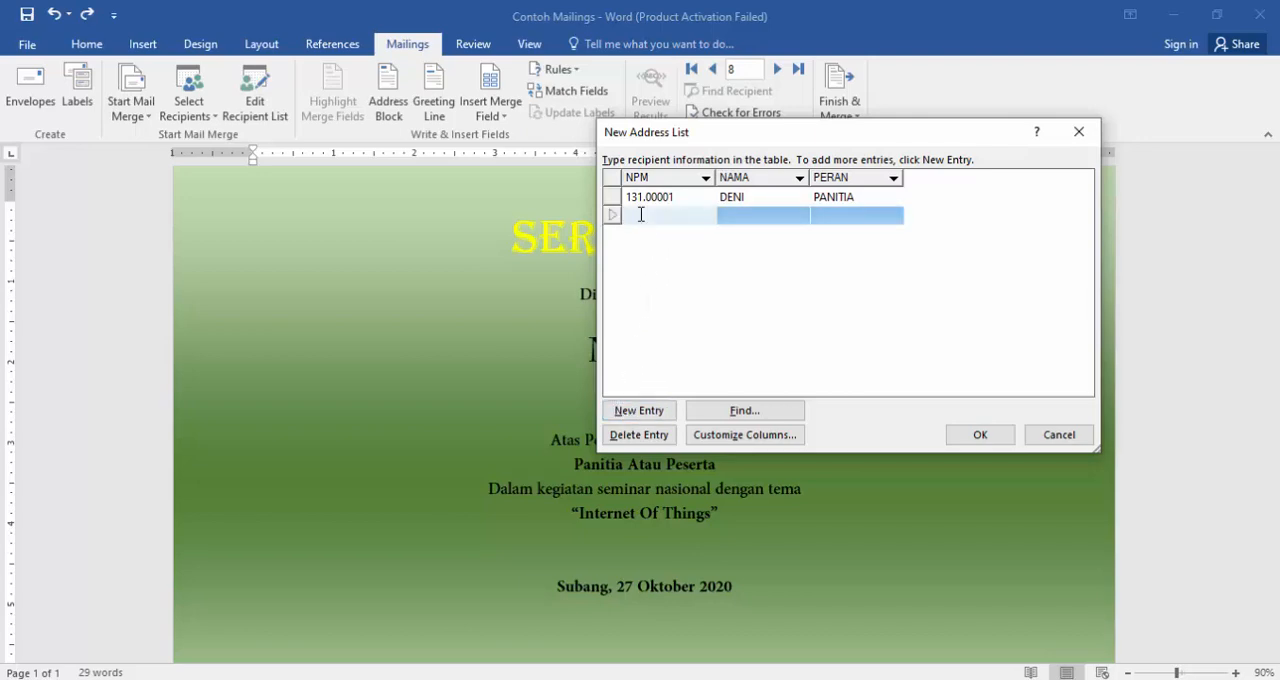
{"action": "type", "text": "131.00002"}
{"action": "left_click", "coordinate": [765, 214]}
{"action": "type", "text": "AGUS"}
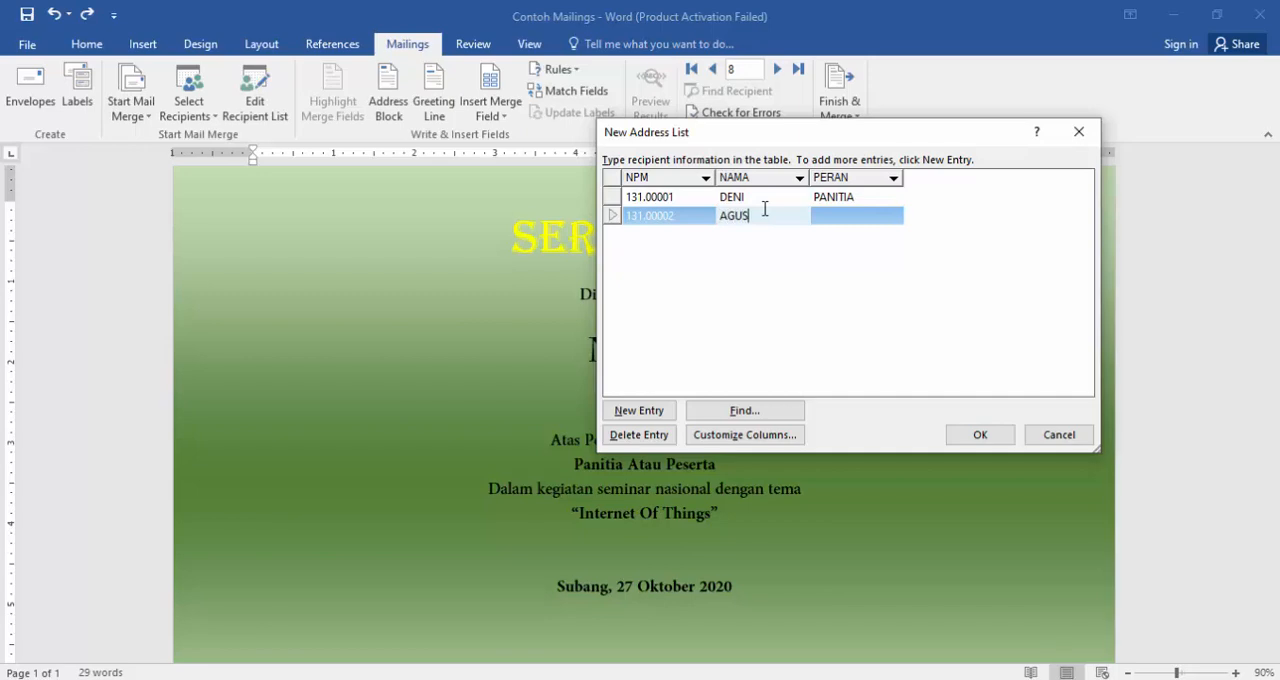
{"action": "left_click", "coordinate": [840, 225]}
{"action": "type", "text": "PESERTA"}
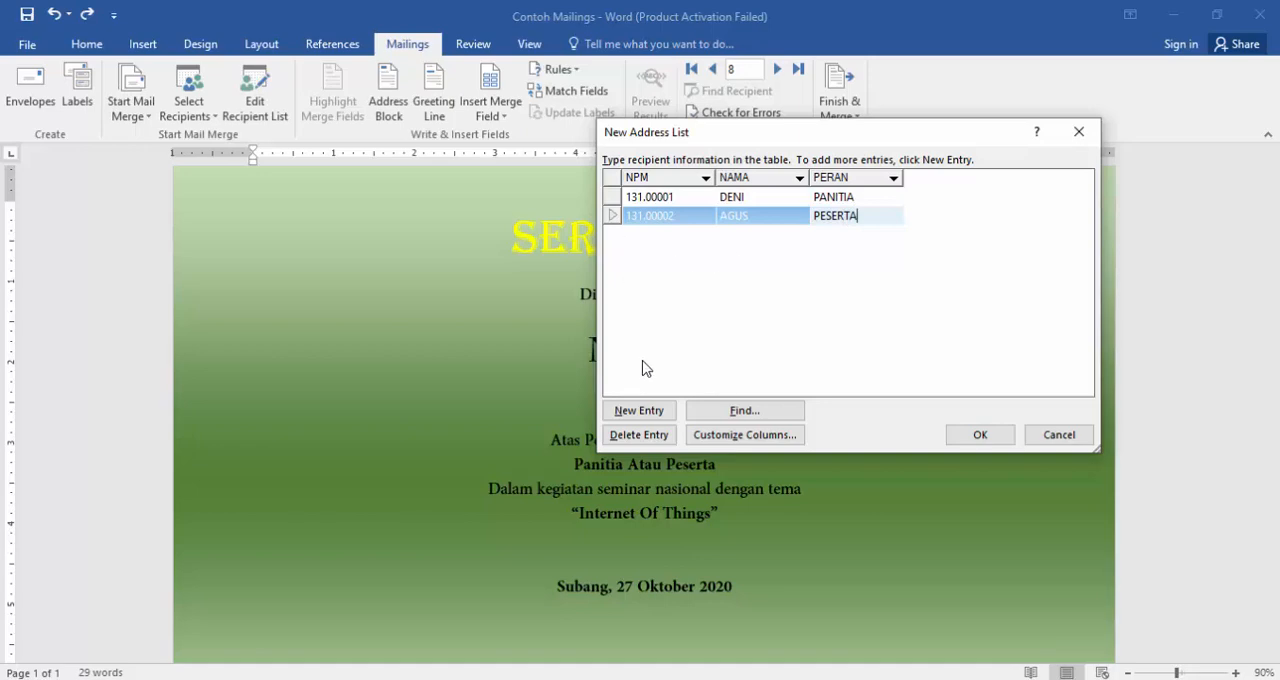
- Add a third recipient entry with its student number, name and the role PESERTA
{"action": "left_click", "coordinate": [655, 410]}
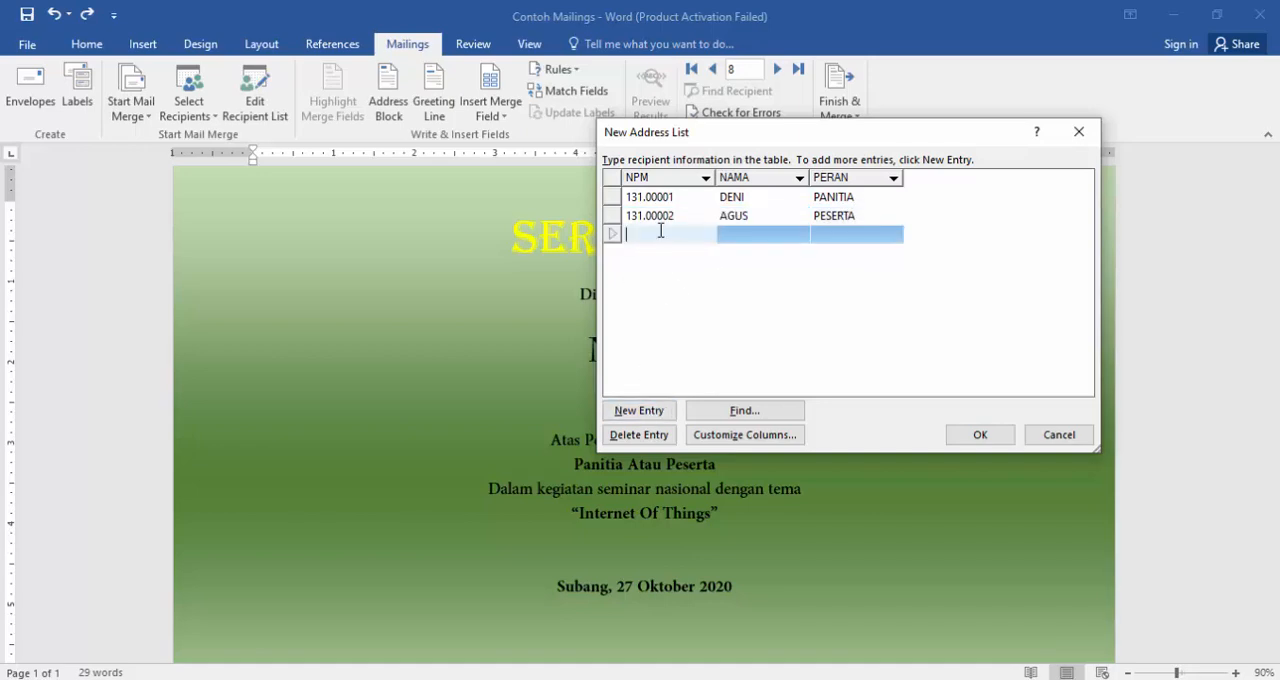
{"action": "type", "text": "131.00003"}
{"action": "left_click", "coordinate": [746, 234]}
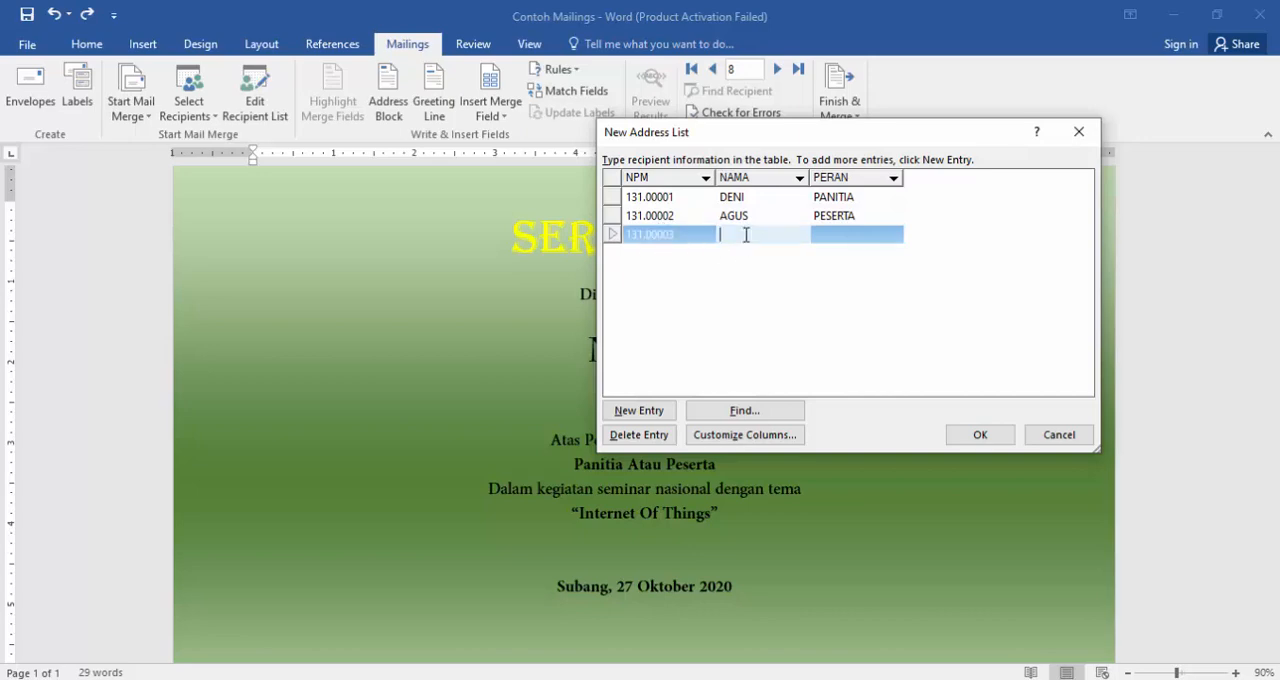
{"action": "type", "text": "BIMA"}
{"action": "left_click", "coordinate": [851, 237]}
{"action": "type", "text": "PESERTA"}
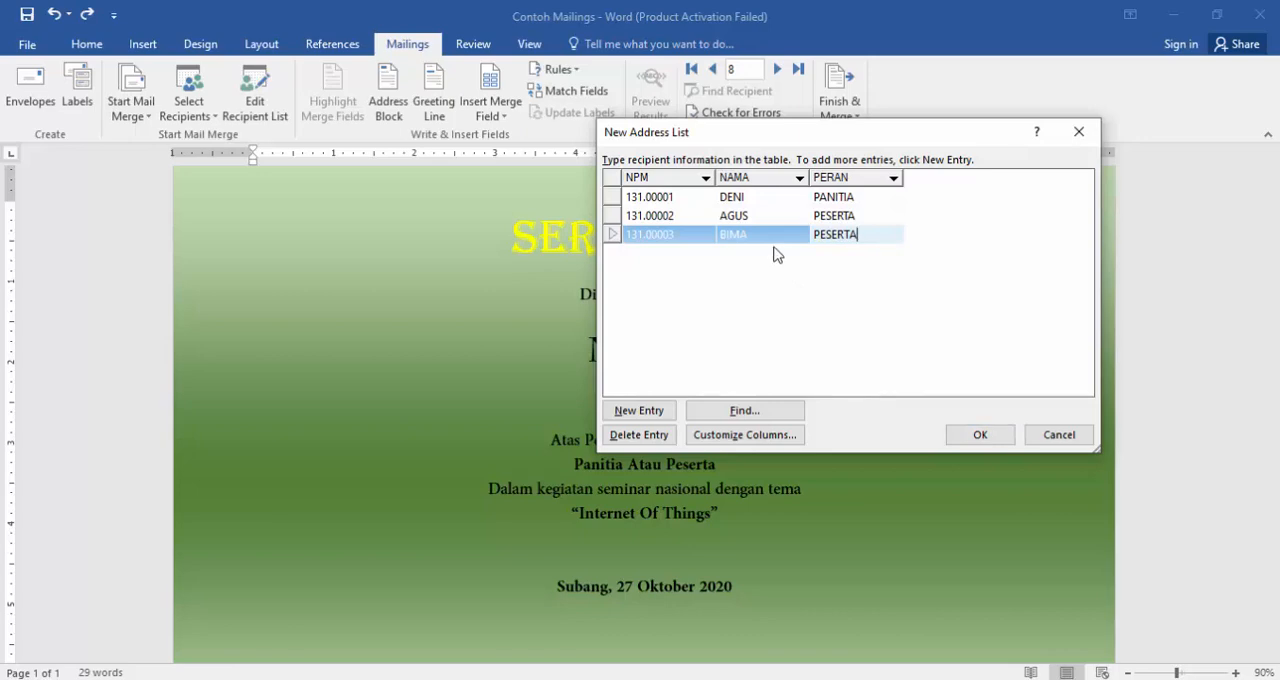
- Finish the recipient list and save it in the Documents folder over the existing file Data Sumber mailings
{"action": "left_click", "coordinate": [980, 435]}
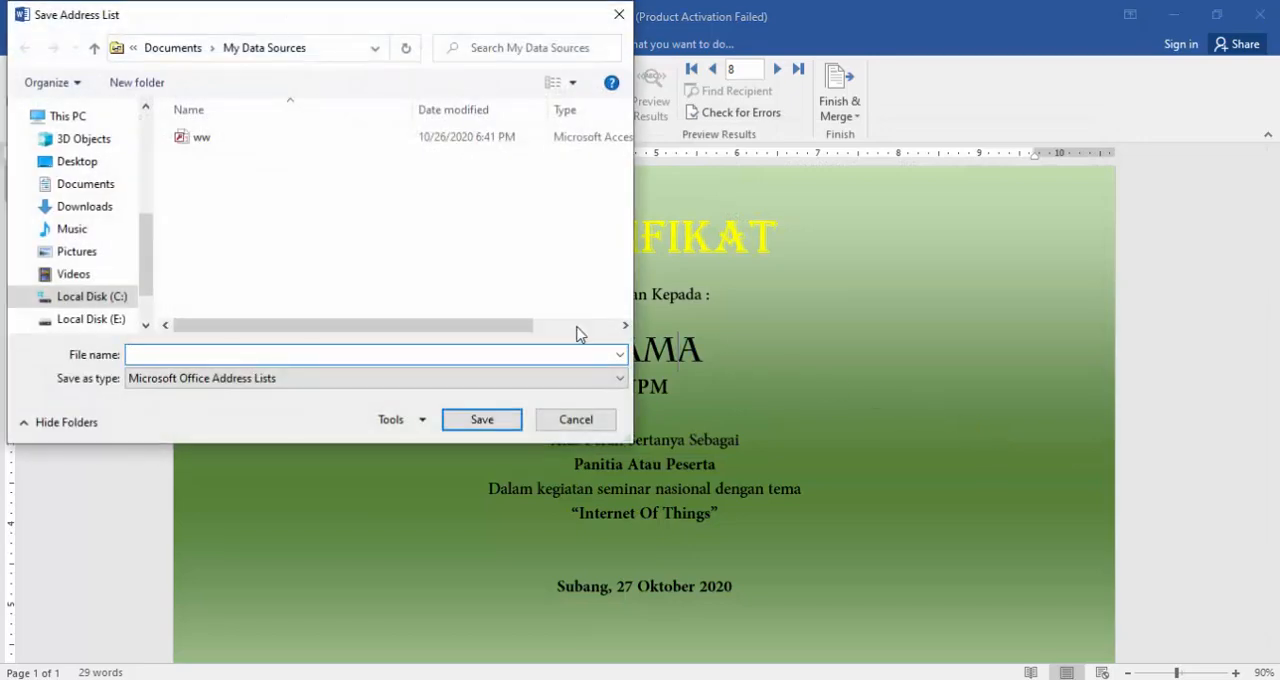
{"action": "left_click", "coordinate": [85, 190]}
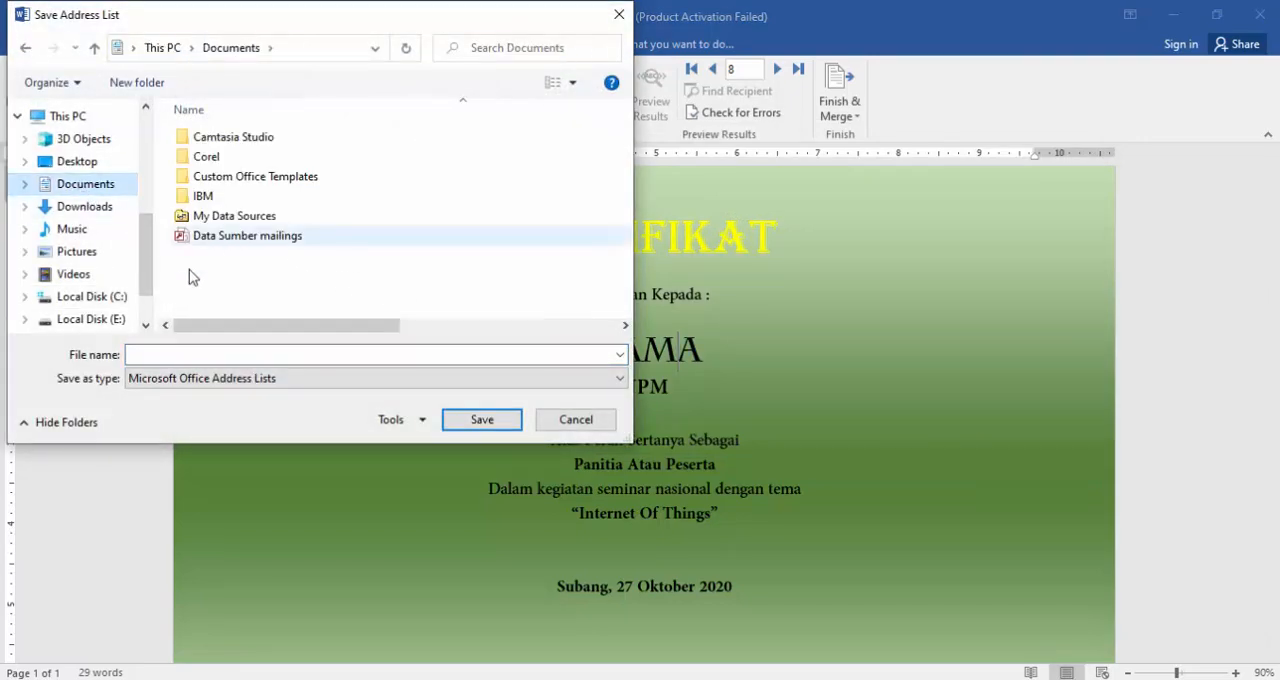
{"action": "left_click", "coordinate": [201, 241]}
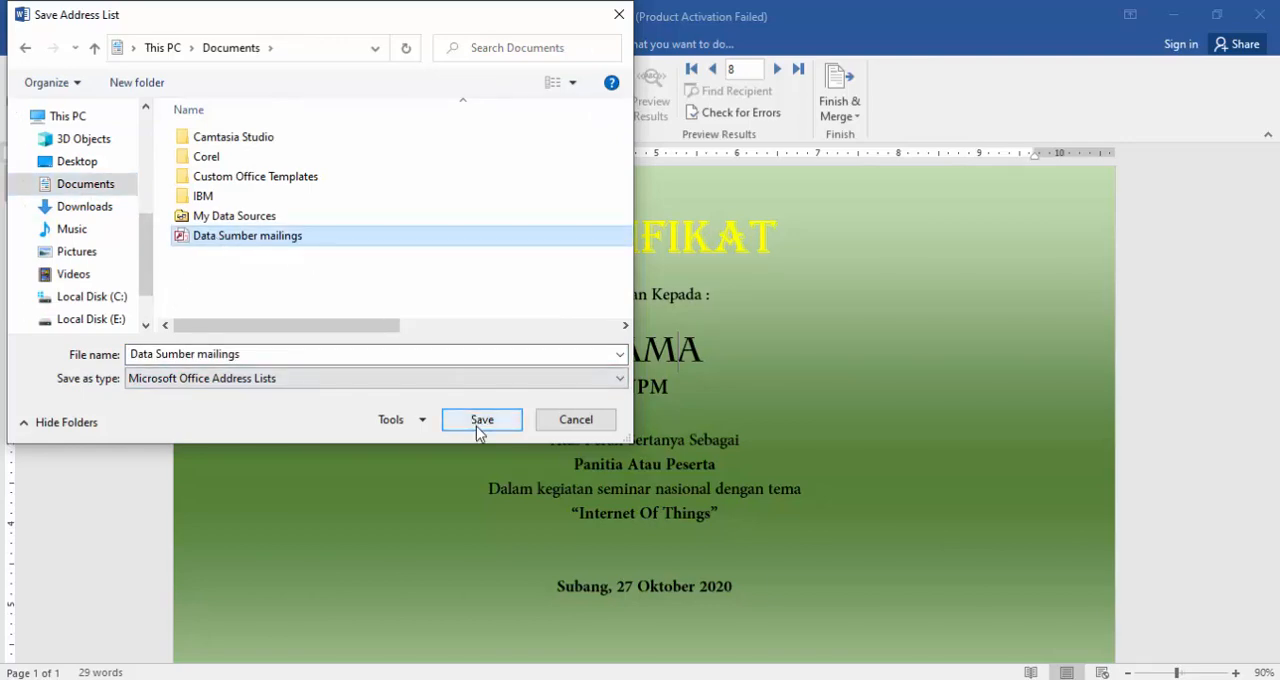
{"action": "left_click", "coordinate": [275, 355]}
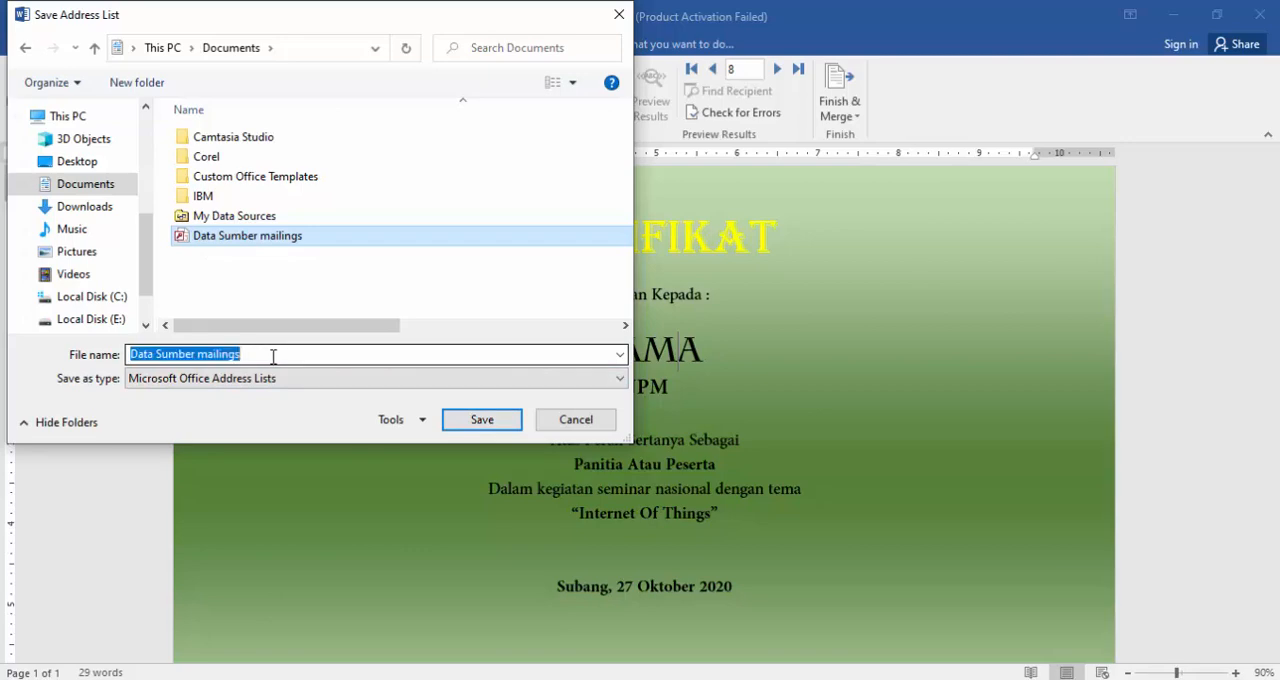
{"action": "left_click", "coordinate": [285, 355]}
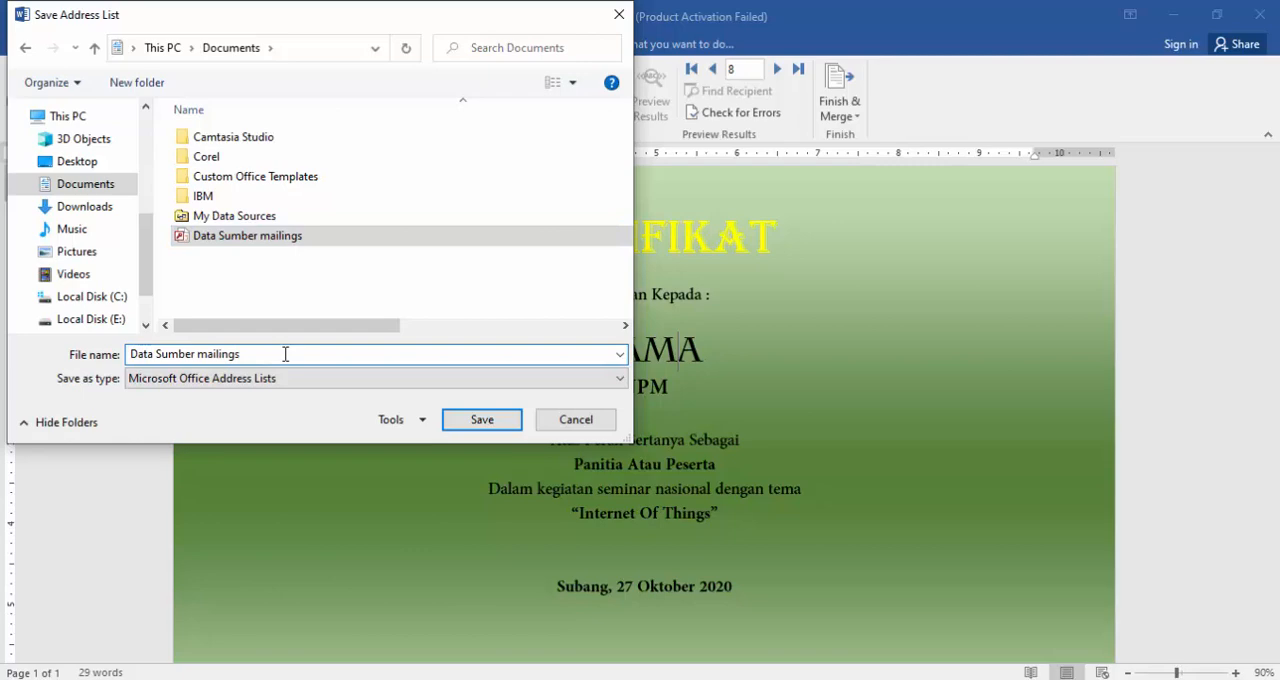
{"action": "left_click", "coordinate": [481, 419]}
- Replace the NAMA placeholder on the certificate with the NAMA merge field
{"action": "left_click", "coordinate": [686, 351]}
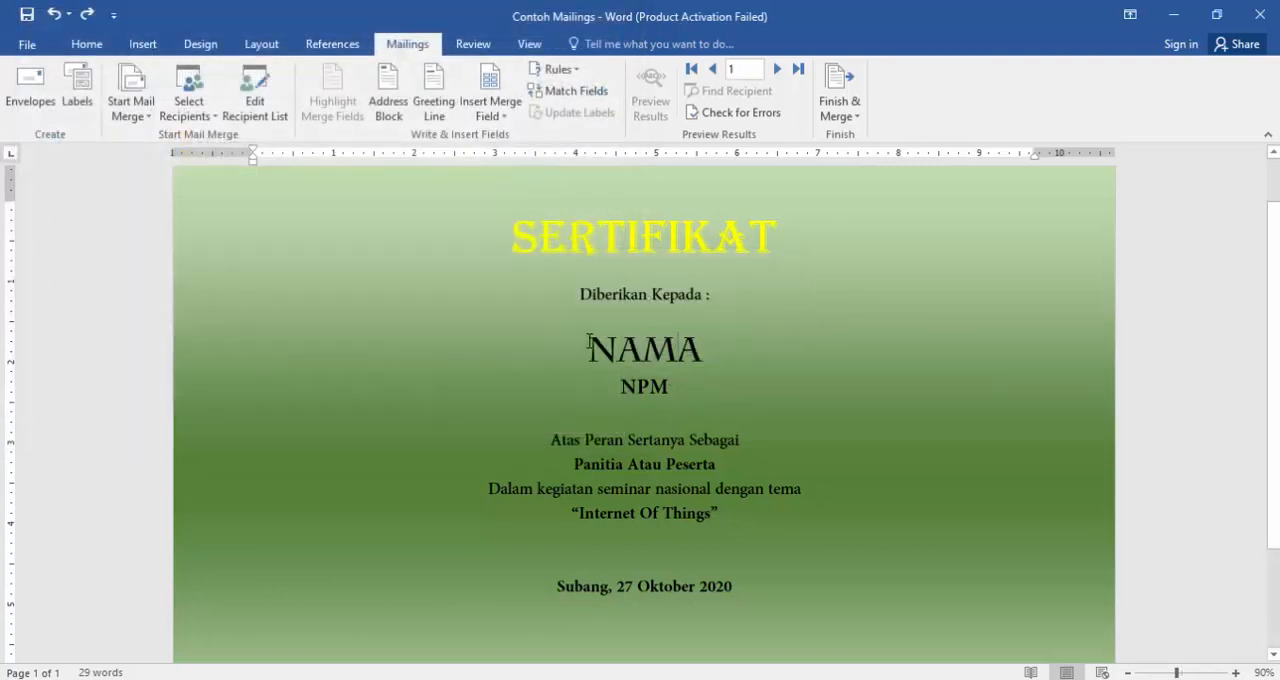
{"action": "left_click_drag", "start_coordinate": [594, 342], "coordinate": [705, 345]}
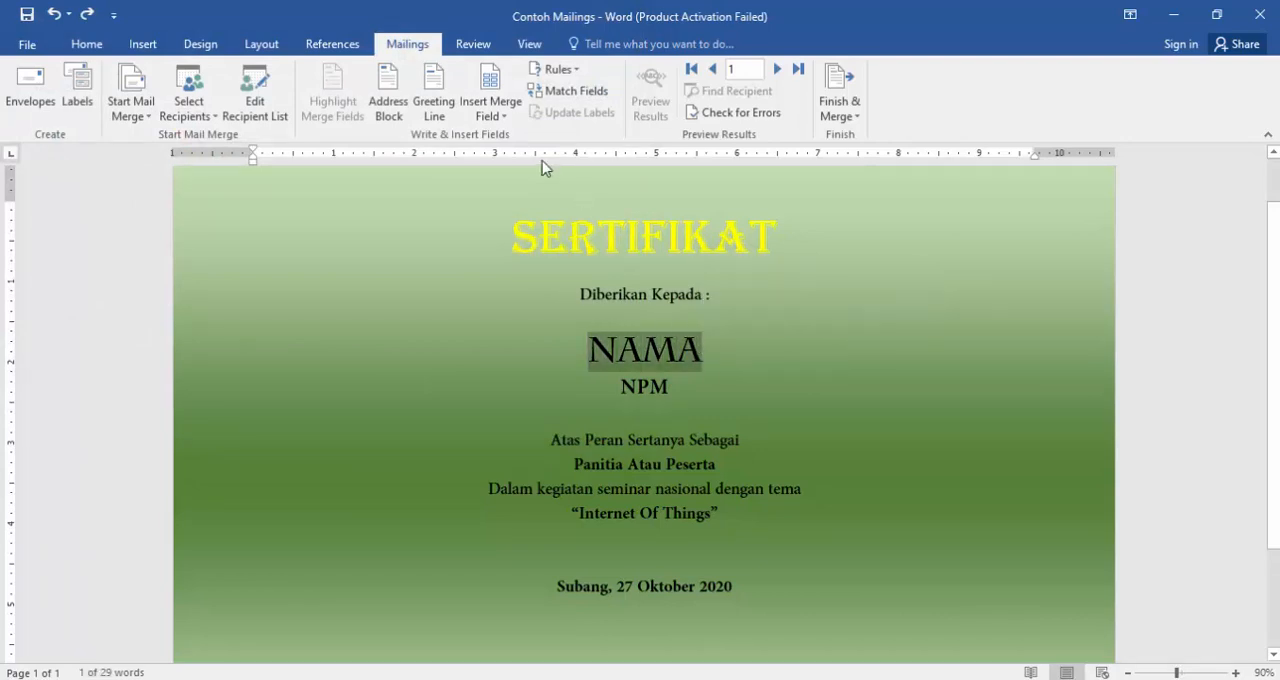
{"action": "left_click", "coordinate": [500, 118]}
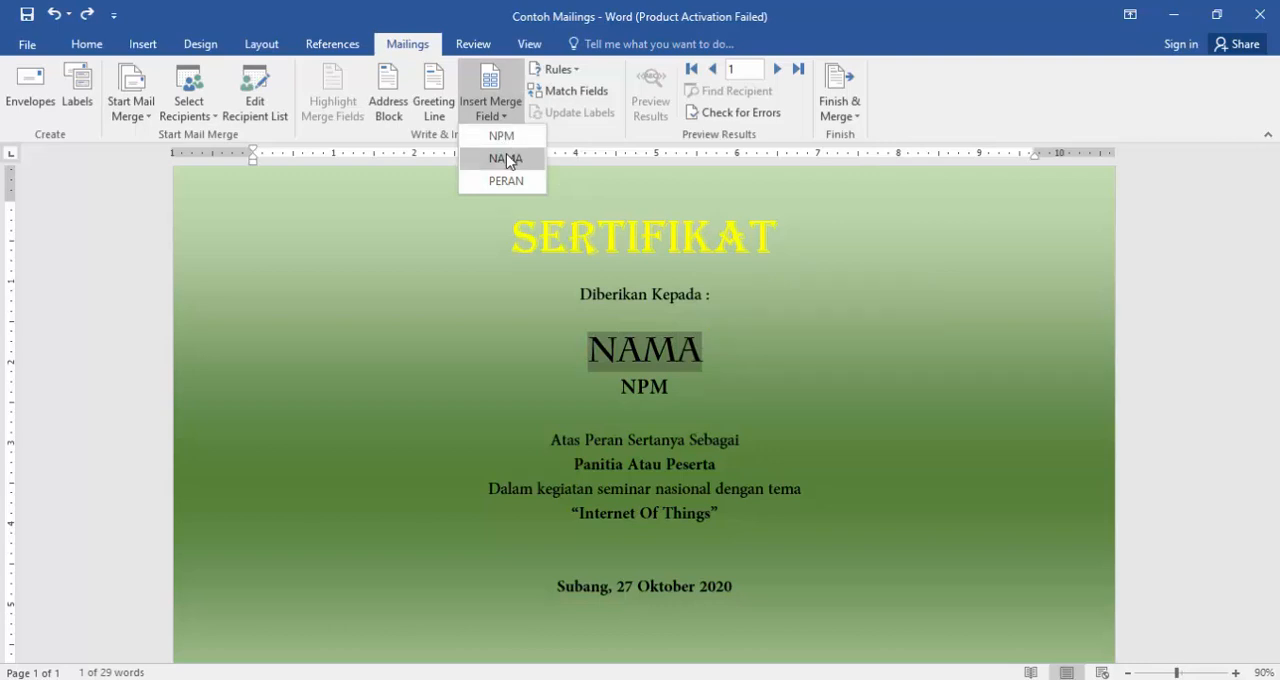
{"action": "left_click", "coordinate": [505, 158]}
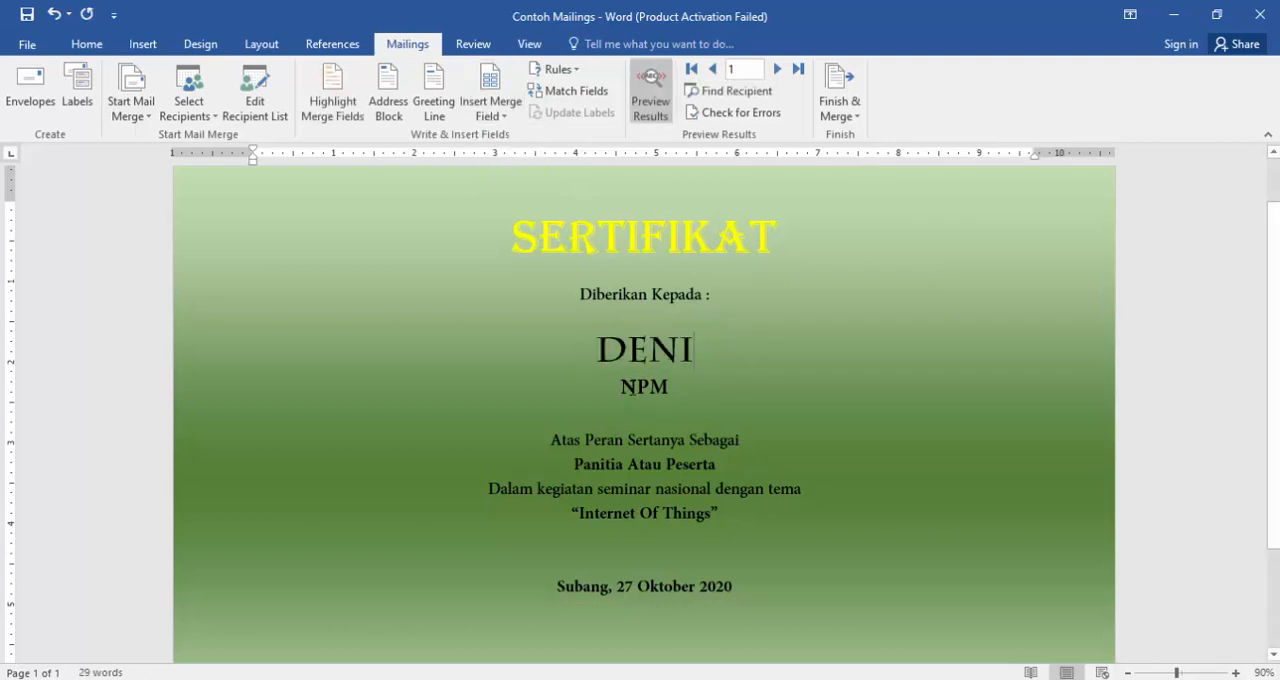
- Replace the NPM placeholder with the NPM merge field and the "Panitia Atau Peserta" text with the PERAN merge field
{"action": "left_click_drag", "start_coordinate": [621, 388], "coordinate": [667, 388]}
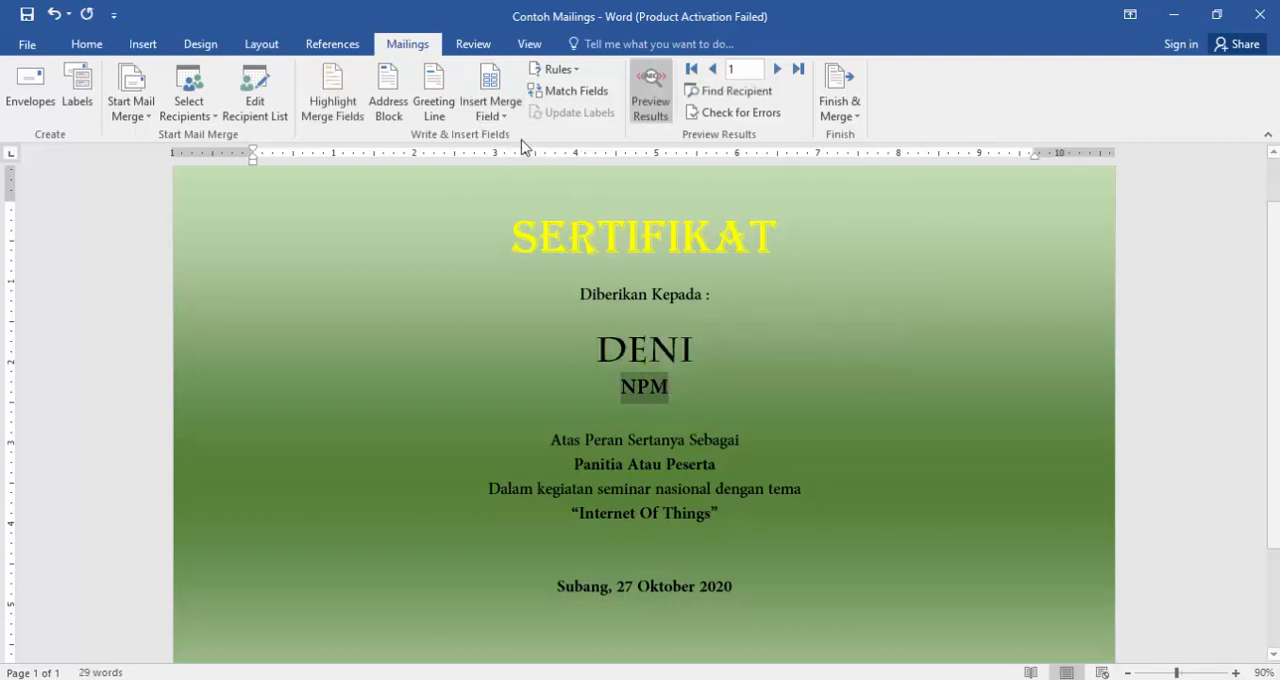
{"action": "left_click", "coordinate": [497, 116]}
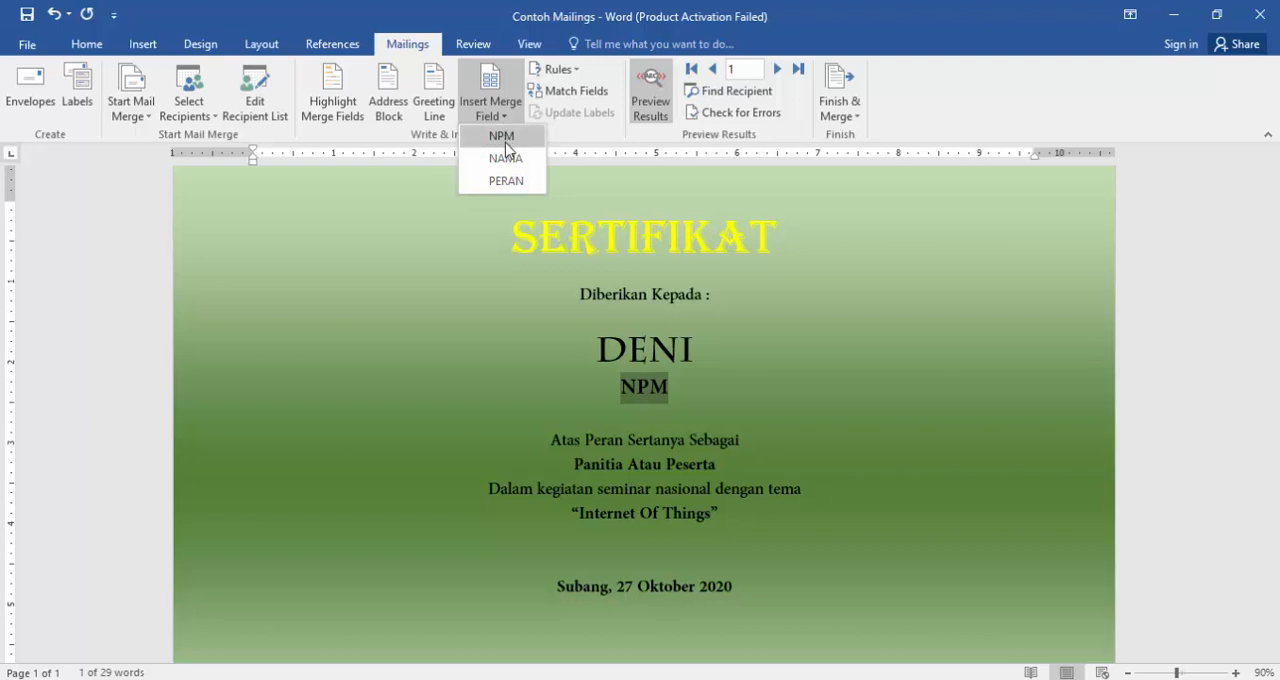
{"action": "left_click", "coordinate": [503, 139]}
{"action": "left_click_drag", "start_coordinate": [571, 463], "coordinate": [724, 465]}
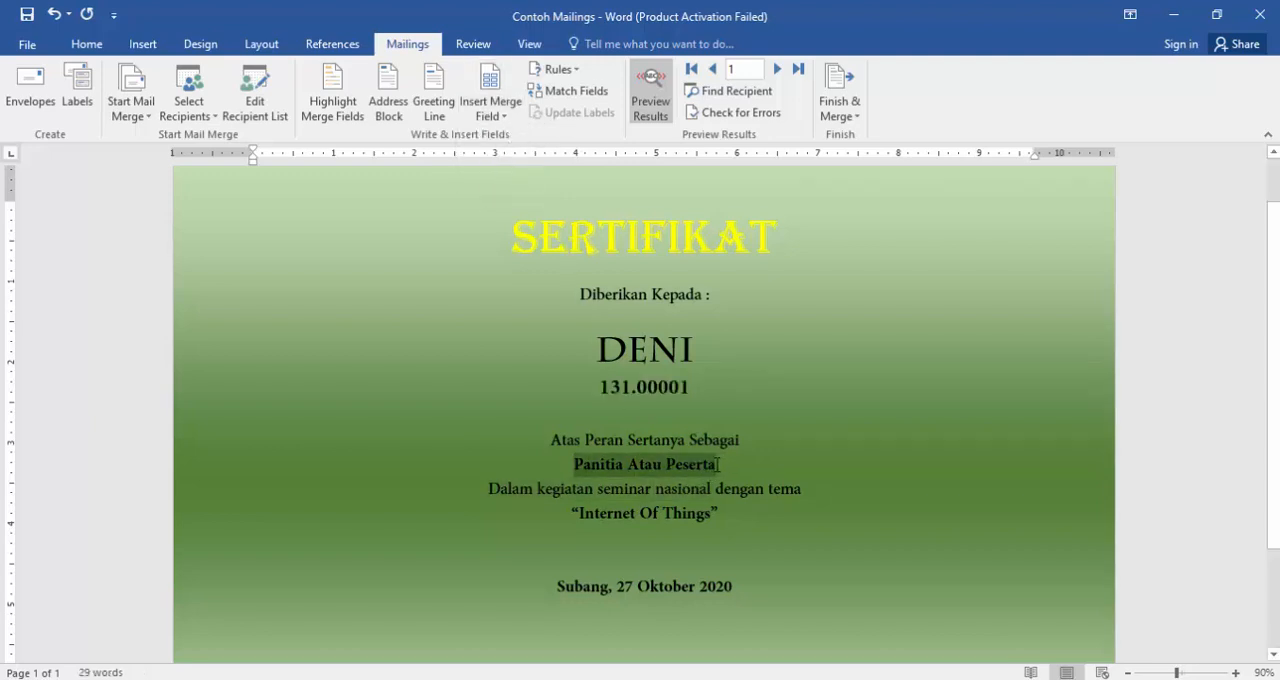
{"action": "left_click", "coordinate": [496, 116]}
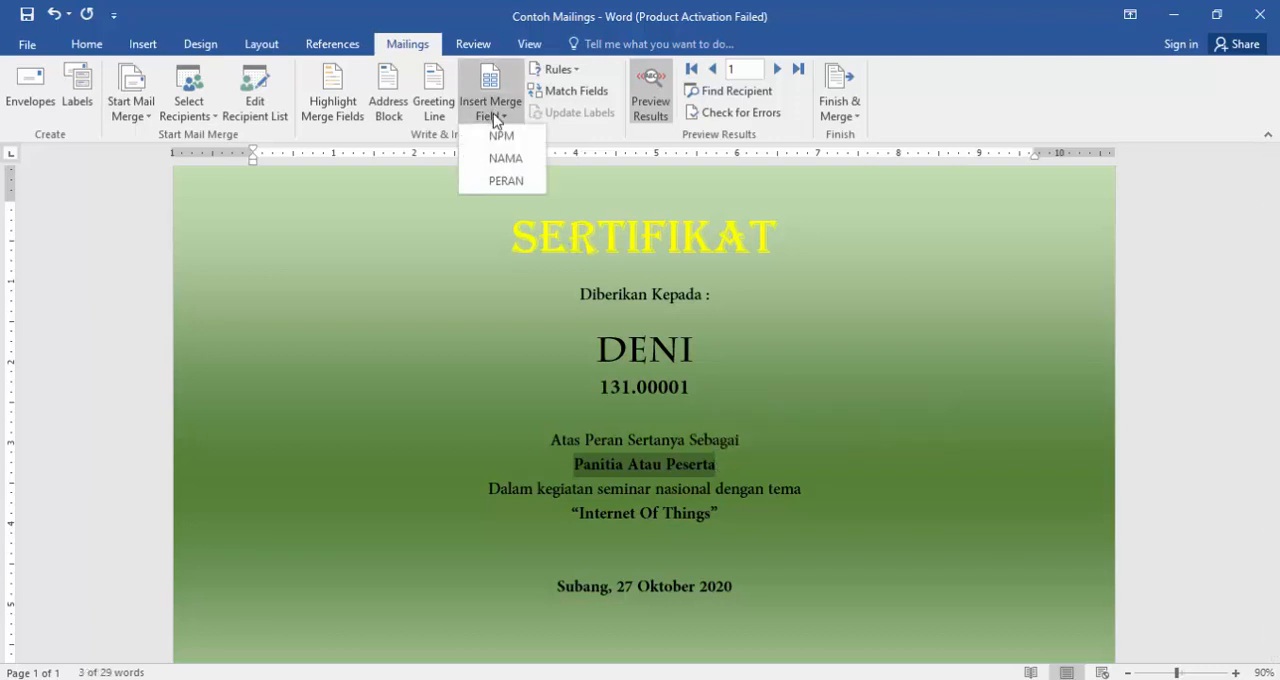
{"action": "left_click", "coordinate": [506, 180]}
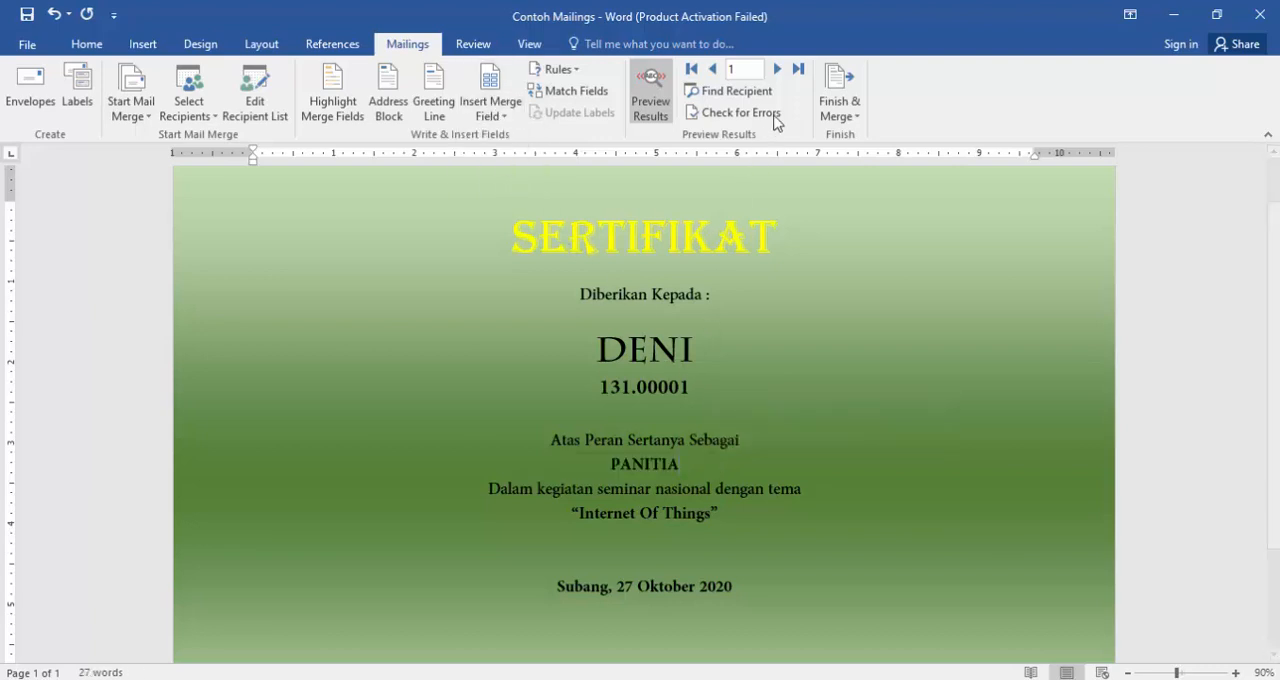
- Check the certificate's merge fields and preview the merged results by moving back and forth through the recipient records
{"action": "left_click", "coordinate": [651, 88]}
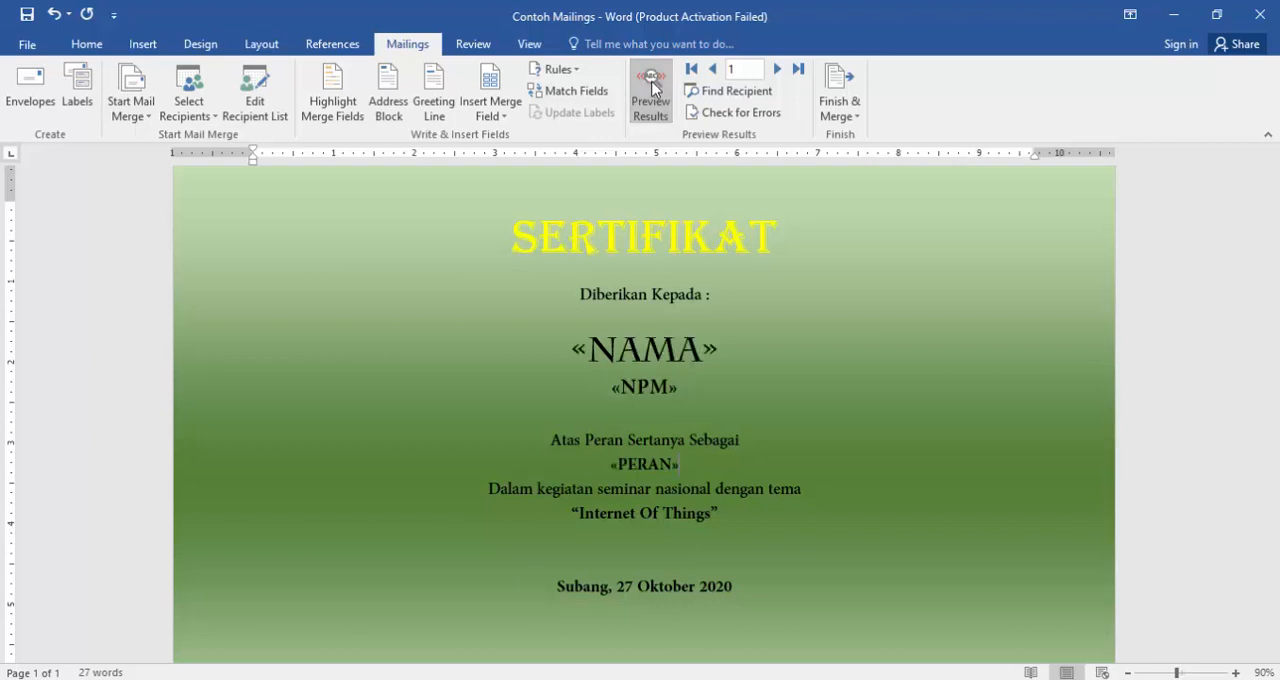
{"action": "left_click", "coordinate": [651, 88]}
{"action": "left_click", "coordinate": [778, 70]}
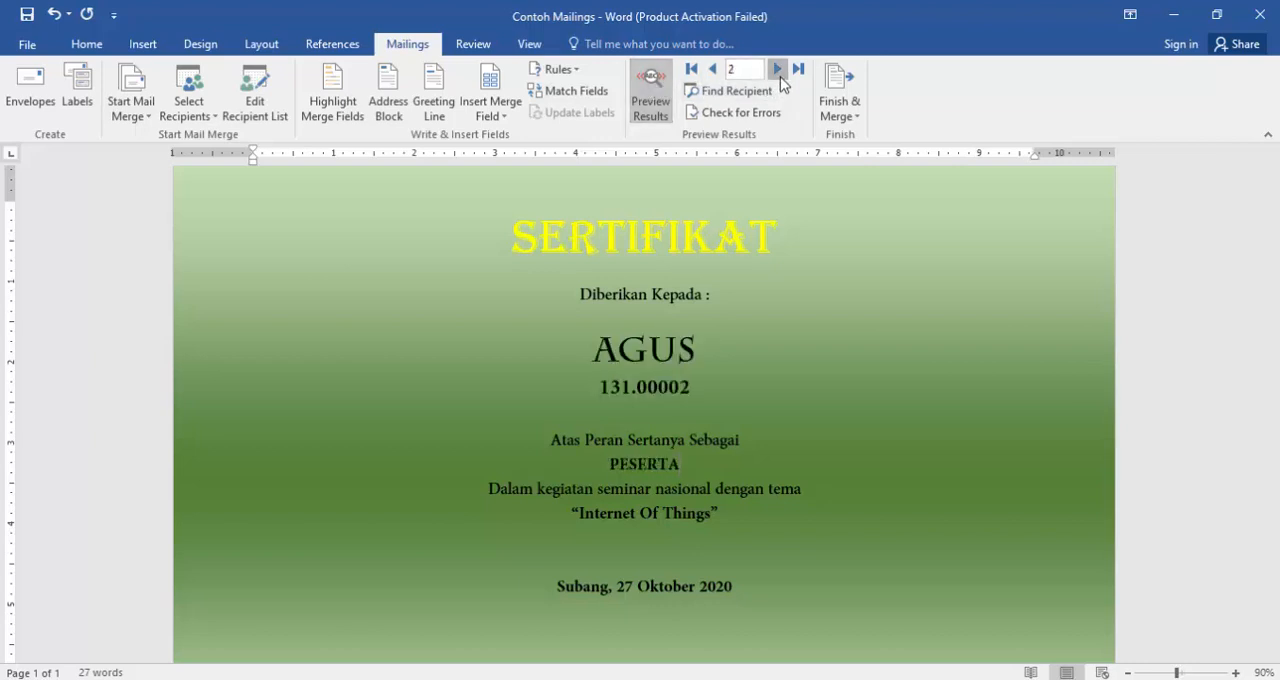
{"action": "left_click", "coordinate": [778, 70]}
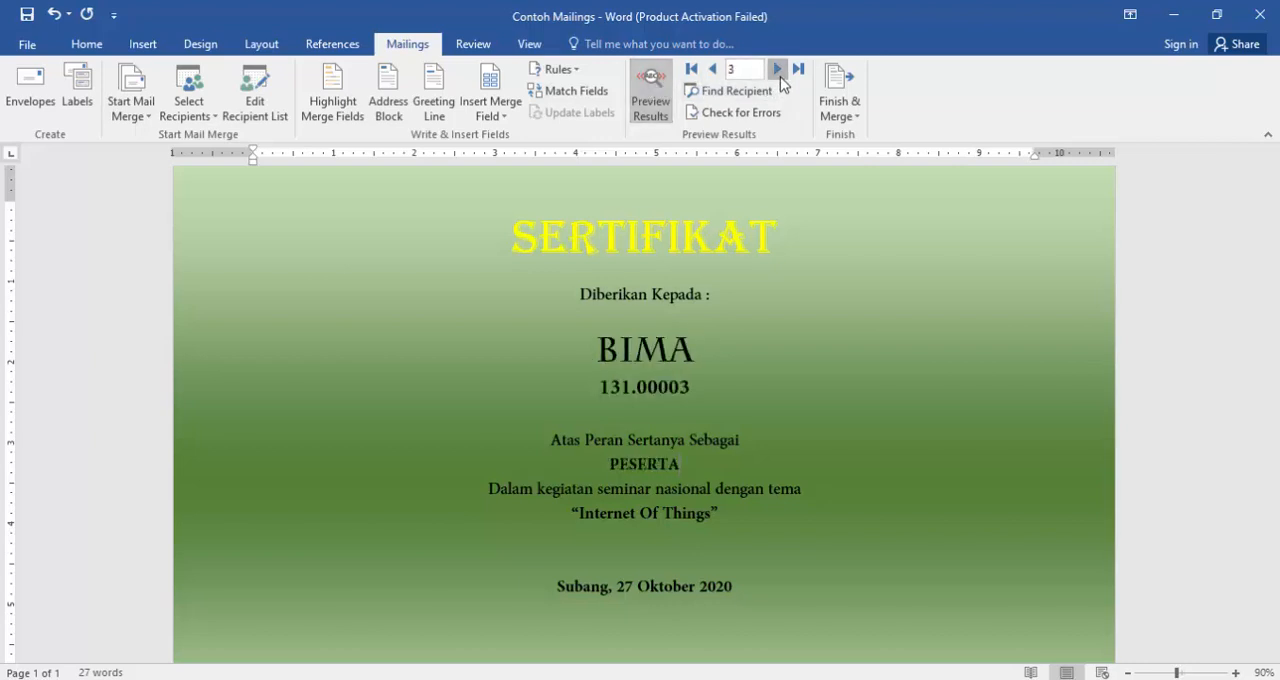
{"action": "left_click", "coordinate": [716, 72]}
{"action": "left_click", "coordinate": [716, 72]}
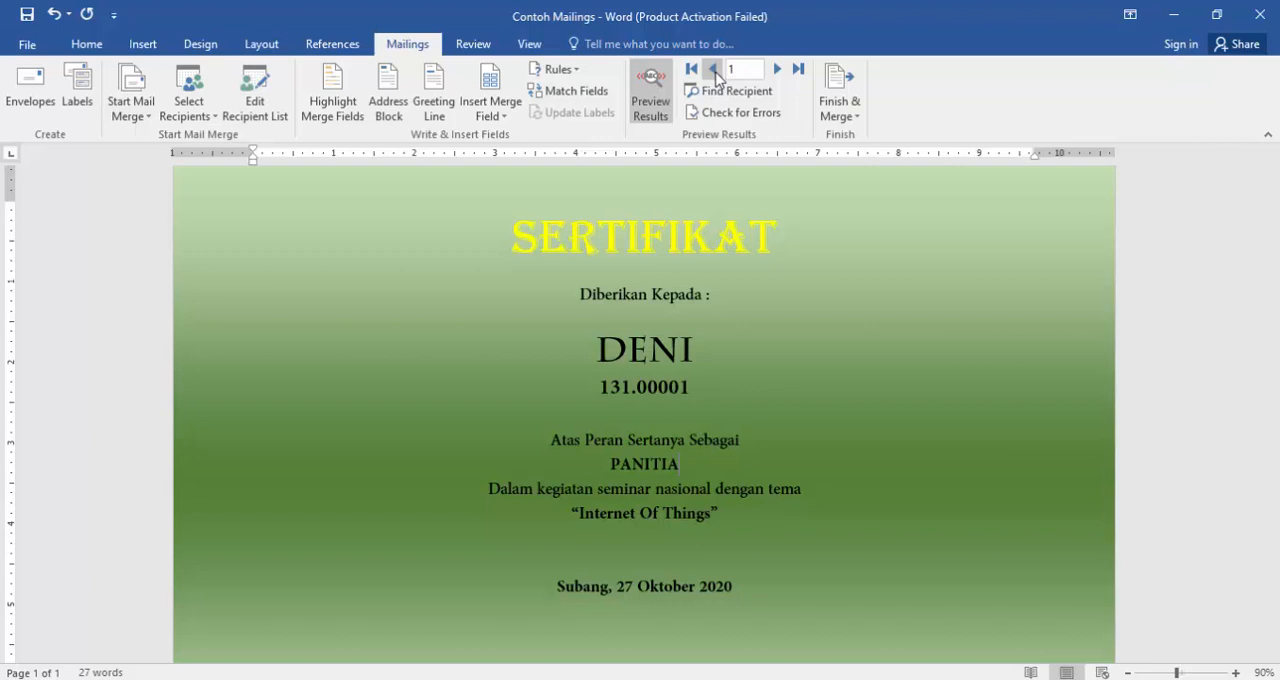
{"action": "left_click", "coordinate": [778, 70]}
{"action": "left_click", "coordinate": [778, 70]}
{"action": "left_click", "coordinate": [713, 70]}
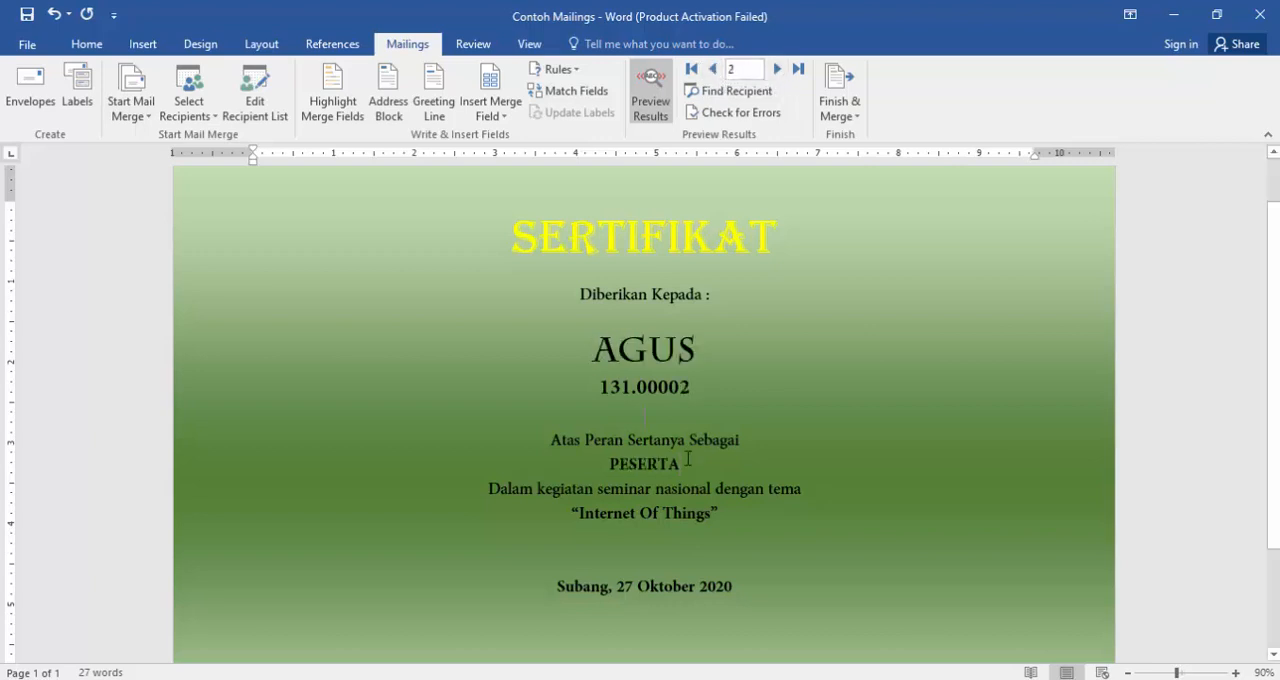